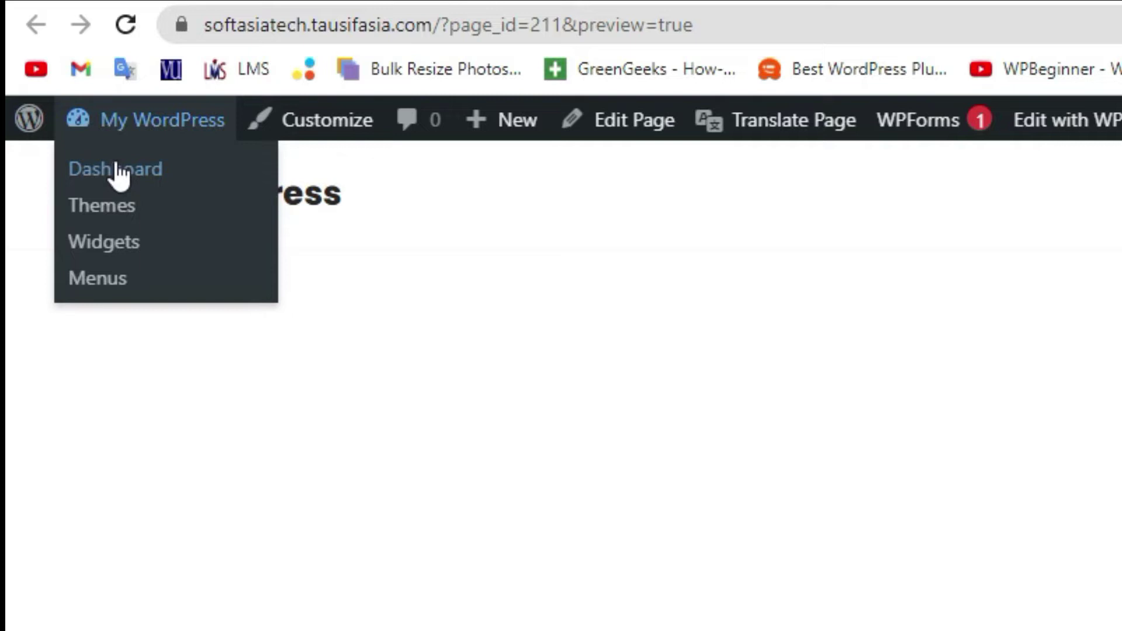
Leave the preview for the admin Dashboard, then go to Plugins > Add New
{"action": "left_click", "coordinate": [117, 170]}
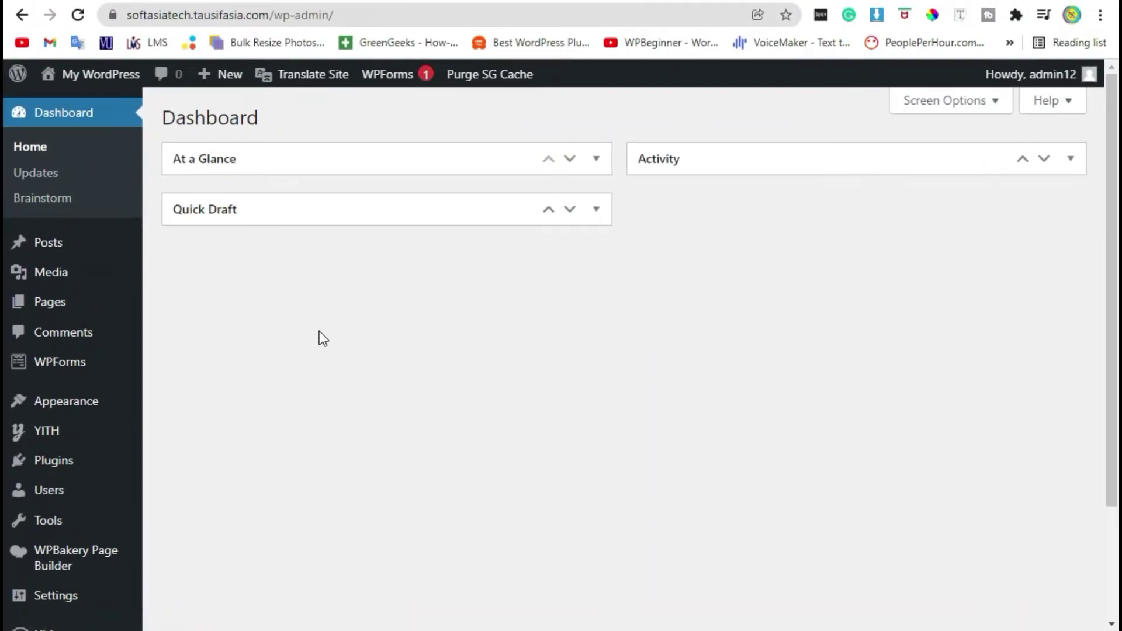
{"action": "scroll", "coordinate": [323, 338], "scroll_direction": "down", "scroll_amount": 2}
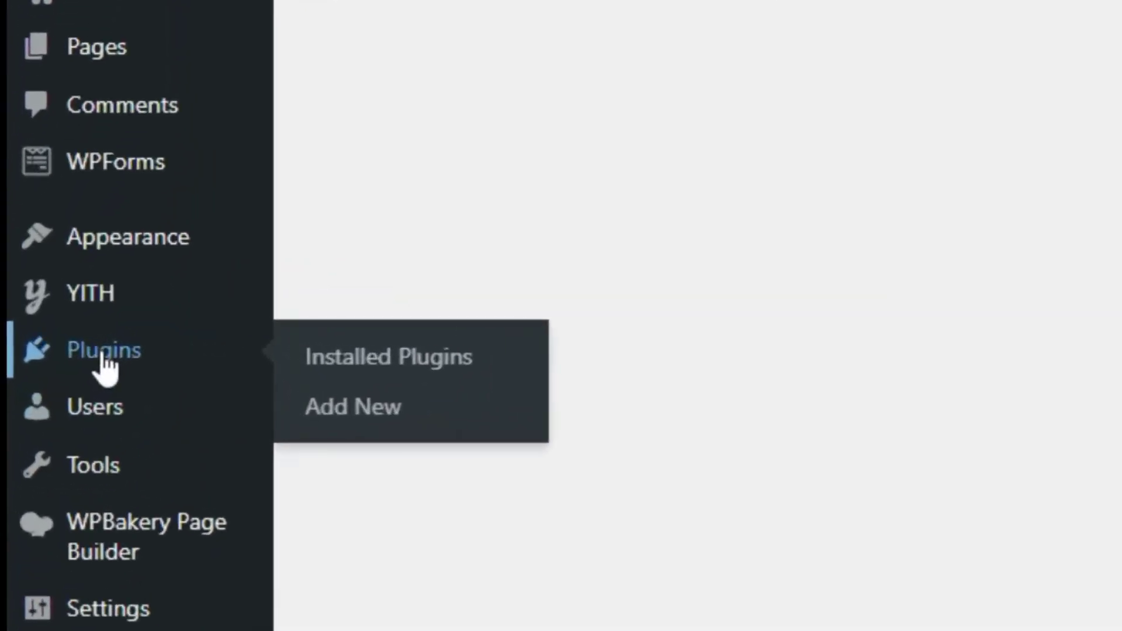
{"action": "left_click", "coordinate": [400, 416]}
{"action": "mouse_move", "coordinate": [108, 609]}
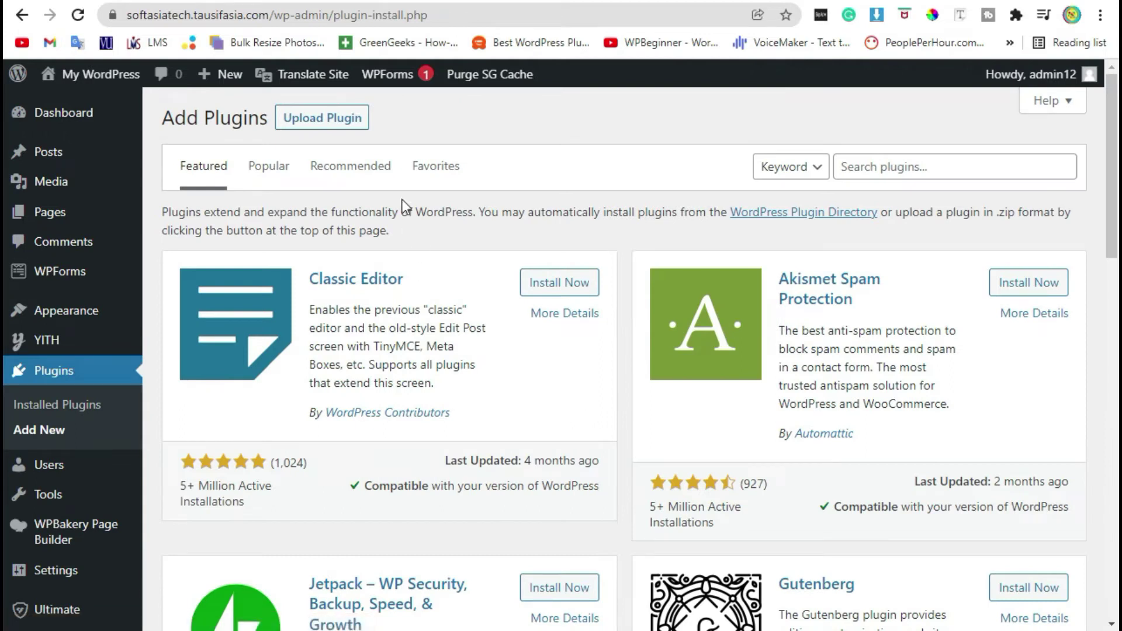
Upload Ultimate_VC_Addons.zip from the Desktop as a plugin and start installing it
{"action": "left_click", "coordinate": [302, 125]}
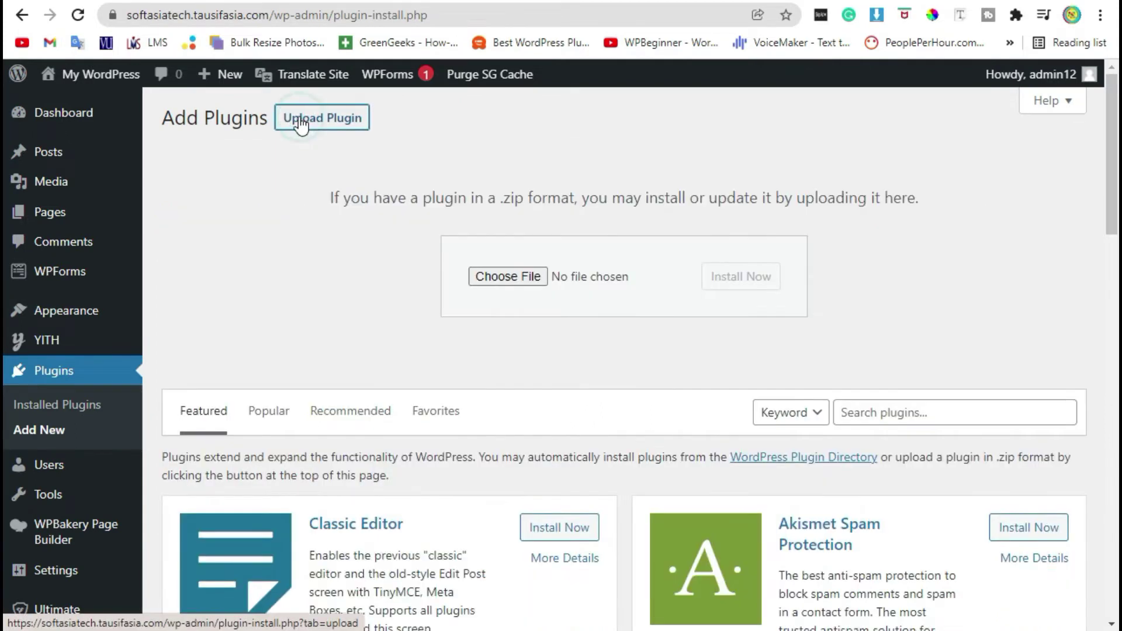
{"action": "left_click", "coordinate": [531, 279]}
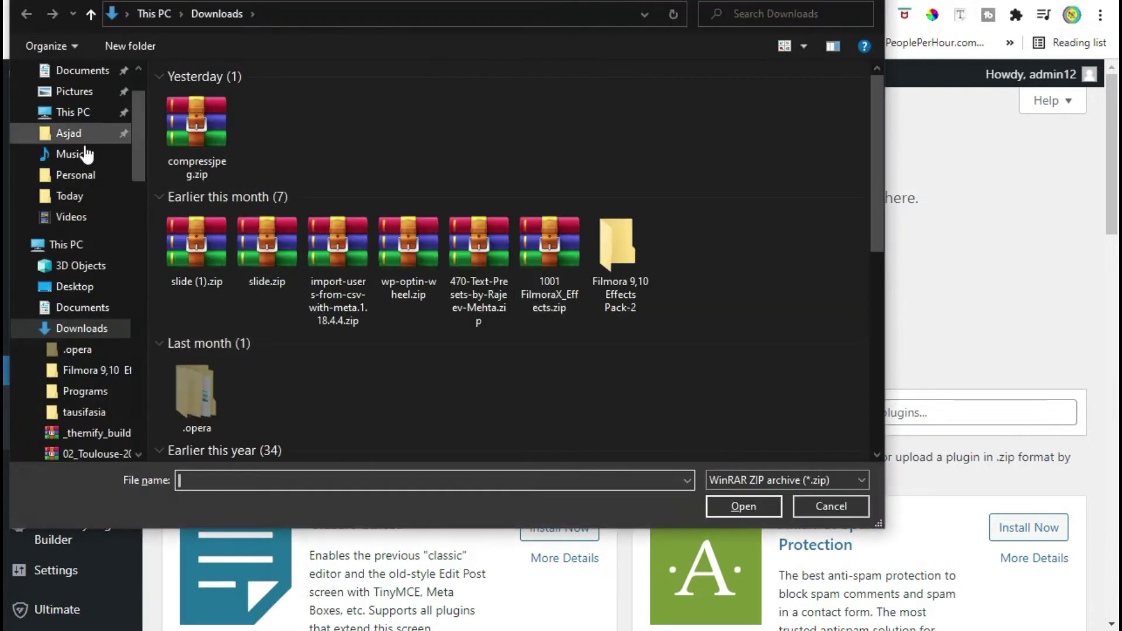
{"action": "left_click", "coordinate": [97, 285]}
{"action": "left_click", "coordinate": [314, 139]}
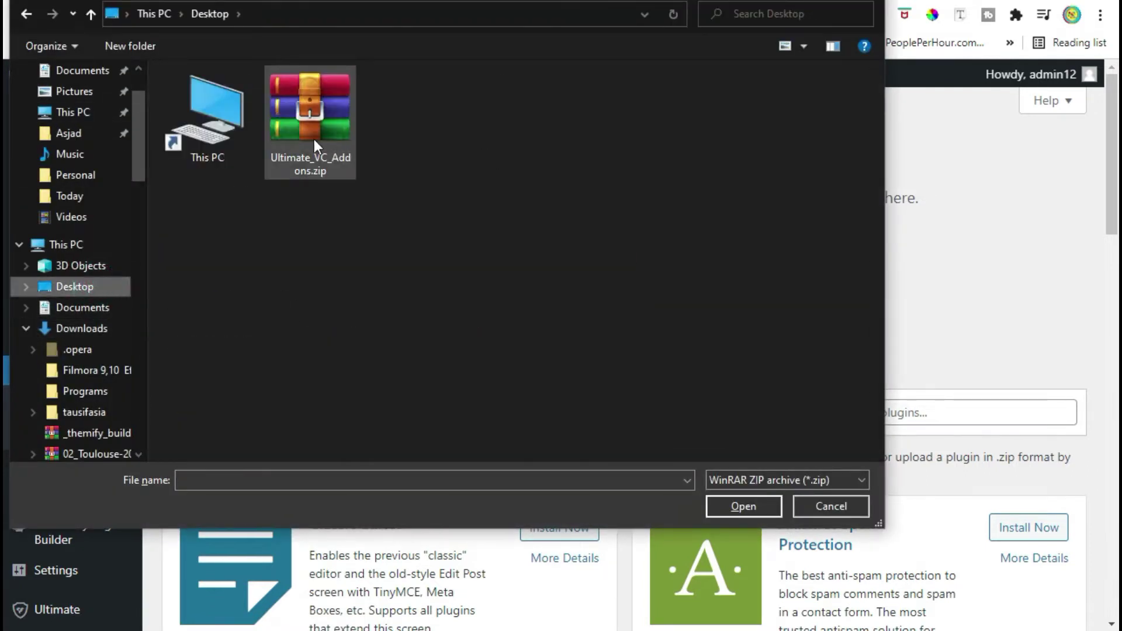
{"action": "double_click", "coordinate": [318, 139]}
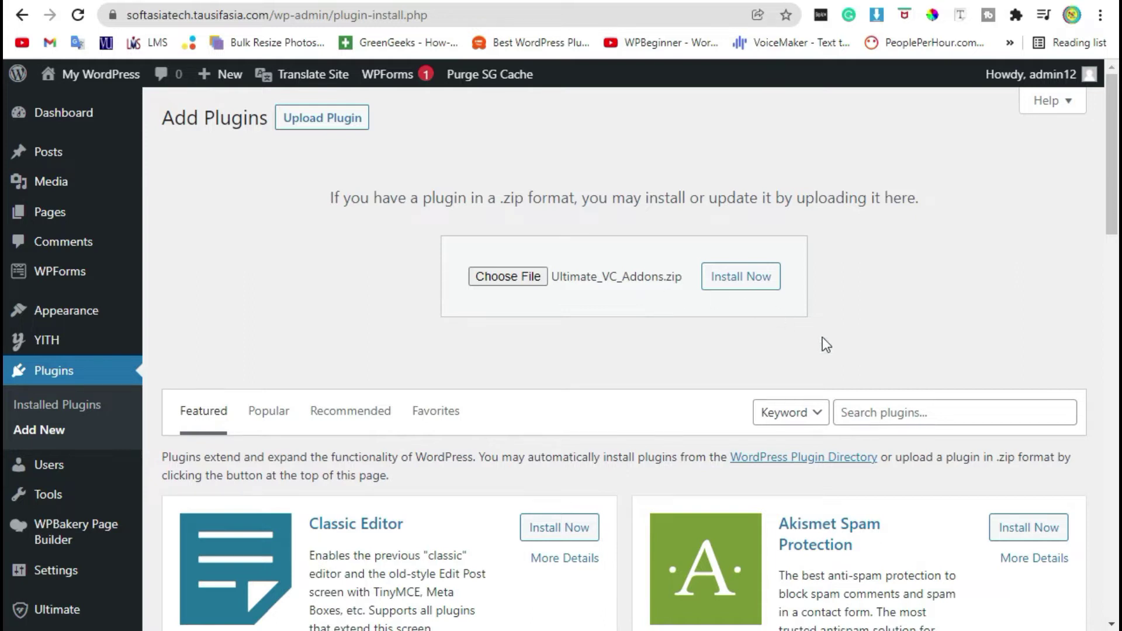
{"action": "left_click", "coordinate": [741, 280]}
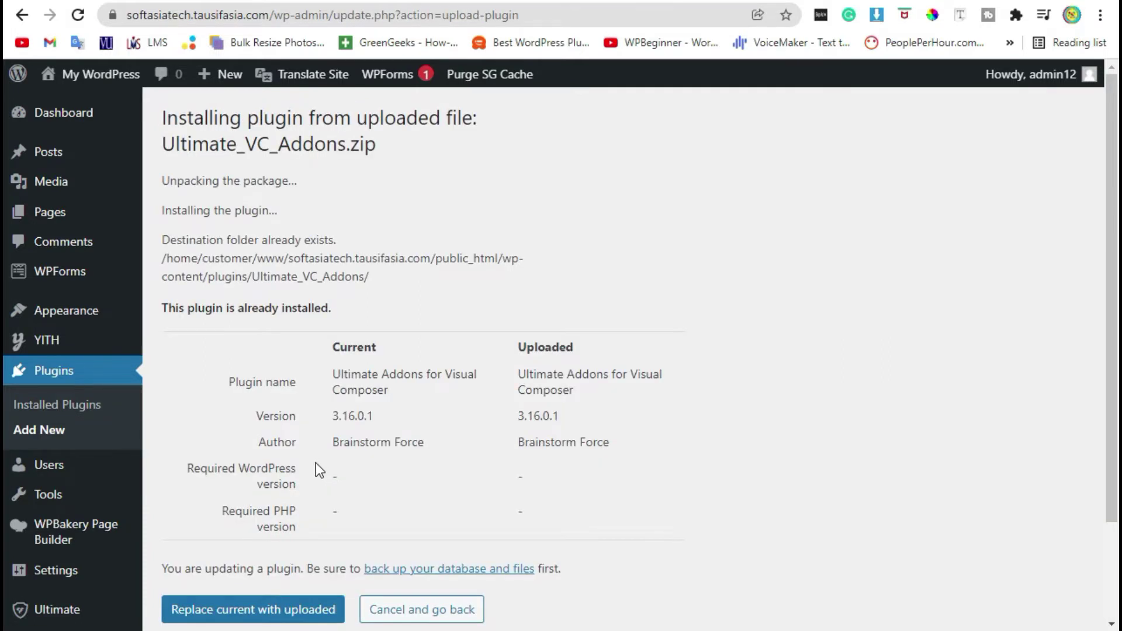
Replace the installed Ultimate Addons for Visual Composer with the uploaded version, then return to Dashboard
{"action": "scroll", "coordinate": [395, 472], "scroll_direction": "down", "scroll_amount": 2}
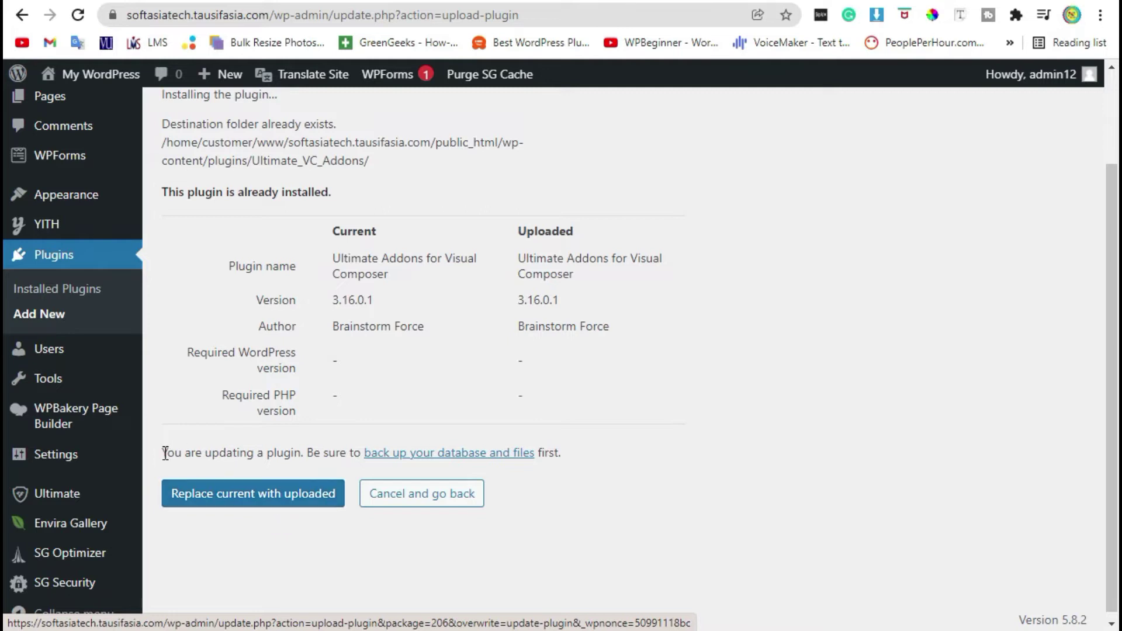
{"action": "left_click", "coordinate": [223, 507]}
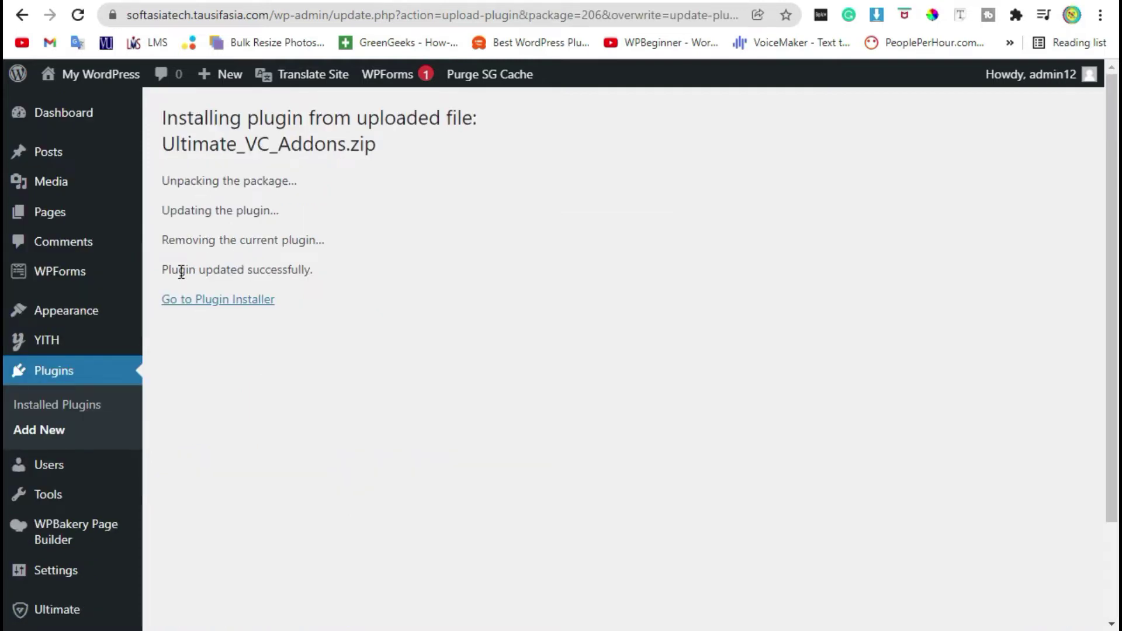
{"action": "left_click_drag", "start_coordinate": [171, 270], "coordinate": [311, 268]}
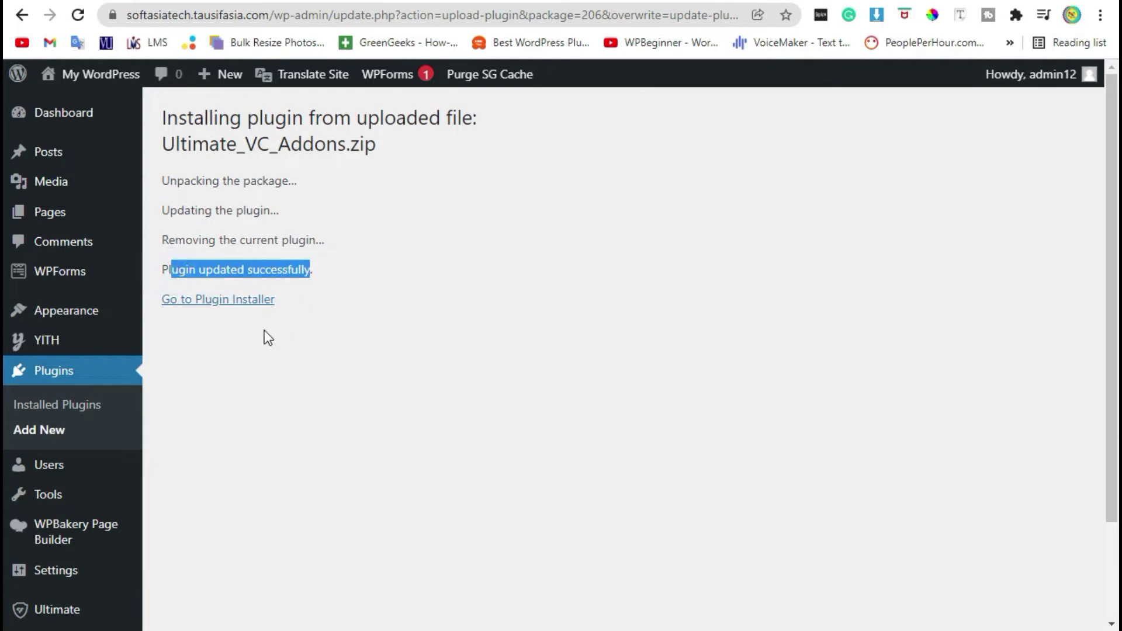
{"action": "left_click", "coordinate": [76, 115]}
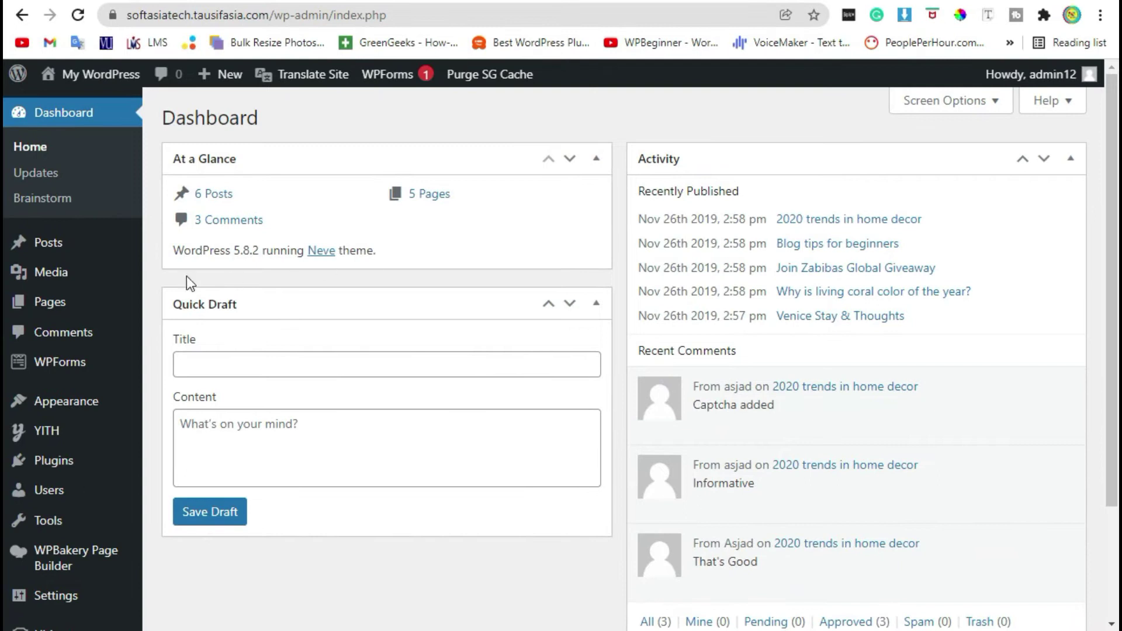
Add a new page and type its 'Animation Block' title, correcting the typos
{"action": "left_click", "coordinate": [59, 302]}
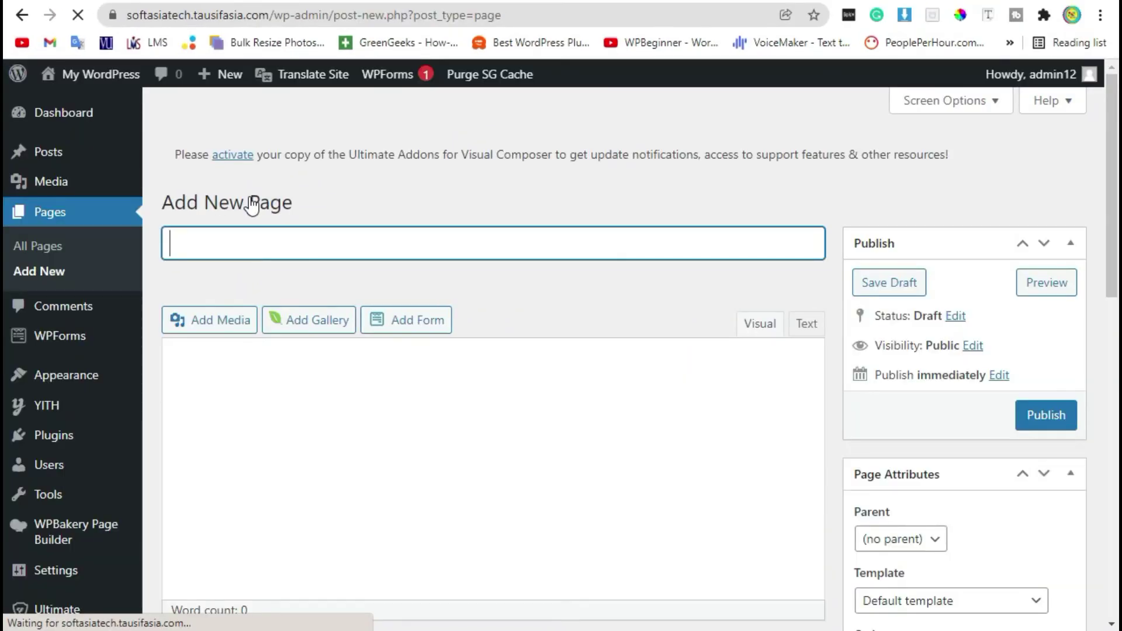
{"action": "type", "text": "anu"}
{"action": "key", "text": "BackSpace"}
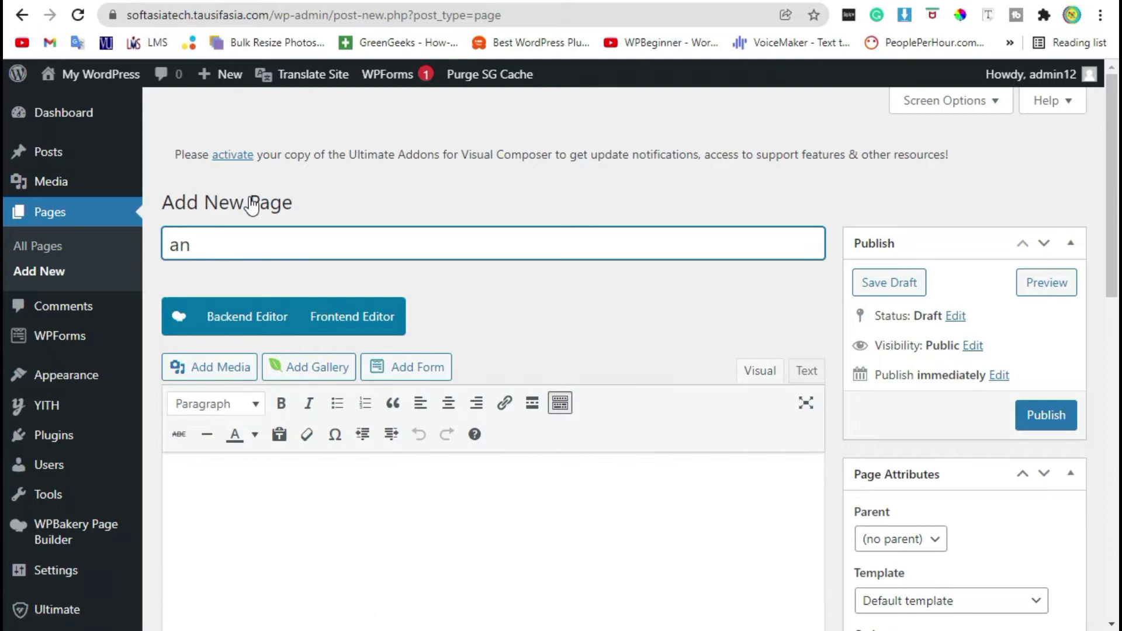
{"action": "type", "text": "imation "}
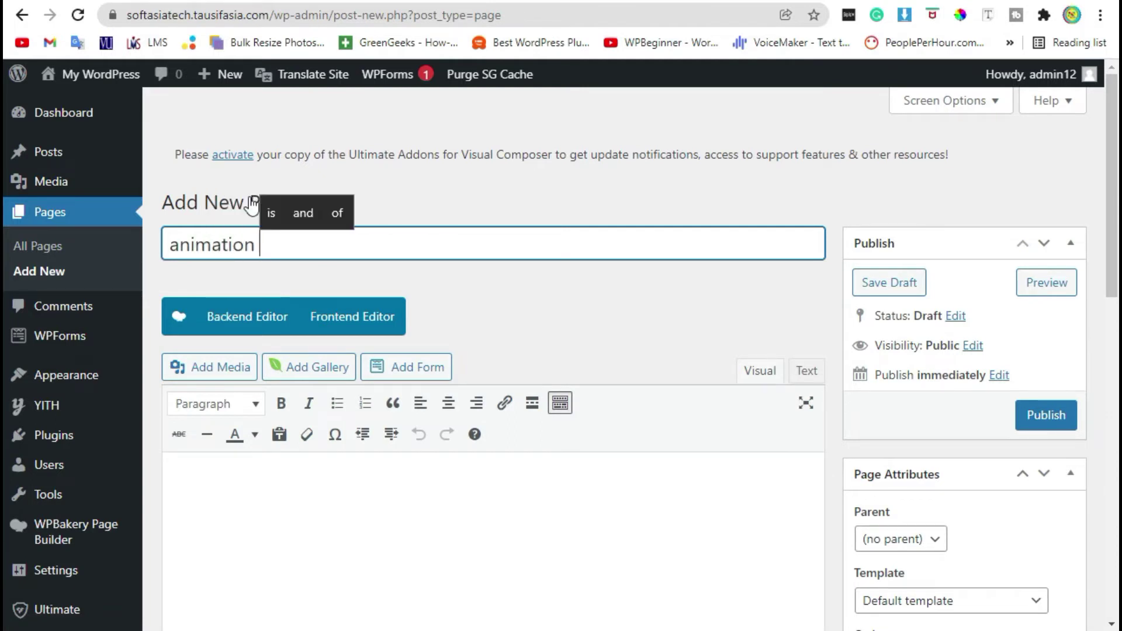
{"action": "type", "text": "Block"}
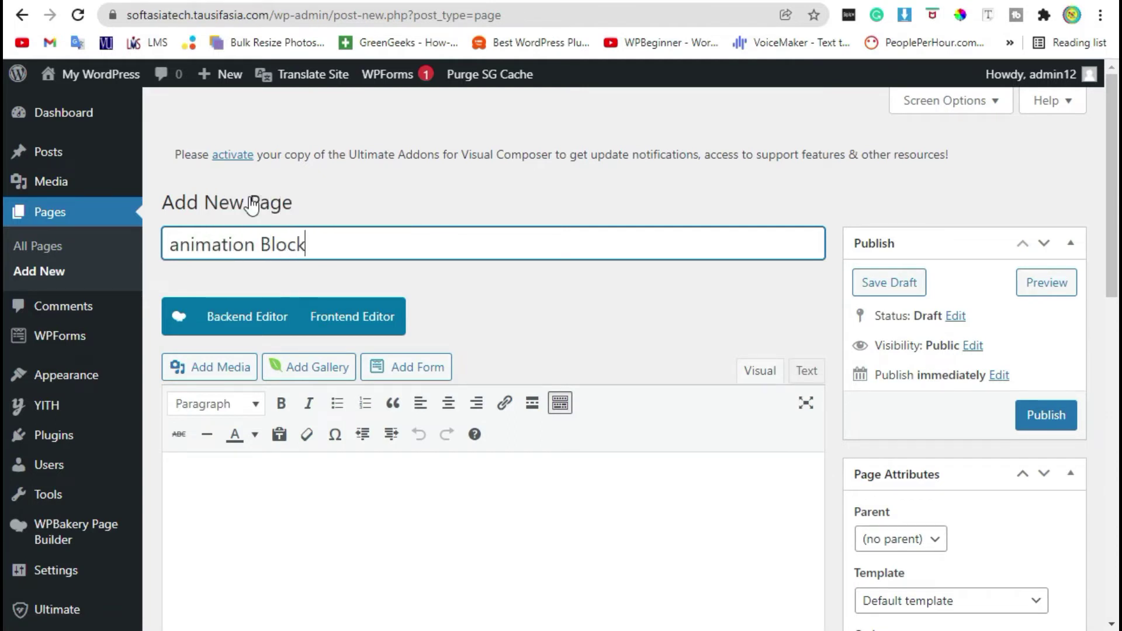
{"action": "left_click", "coordinate": [179, 246]}
{"action": "key", "text": "BackSpace"}
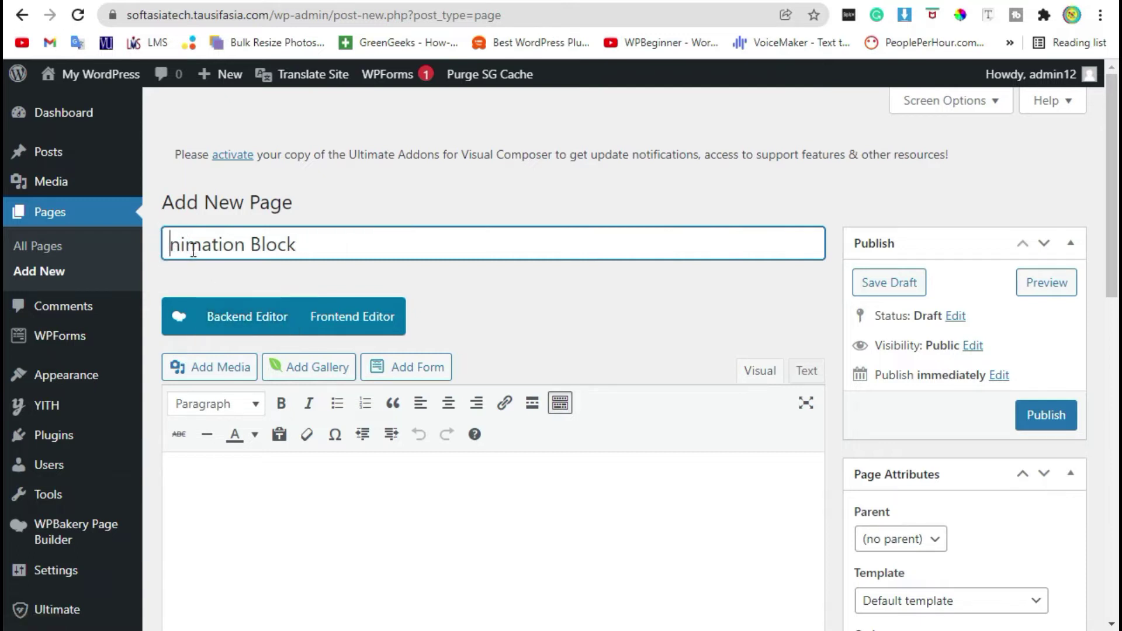
Capitalize the title, switch to WPBakery, and insert an Ultimate VC Addons Animation Block
{"action": "type", "text": "A"}
{"action": "left_click", "coordinate": [203, 318]}
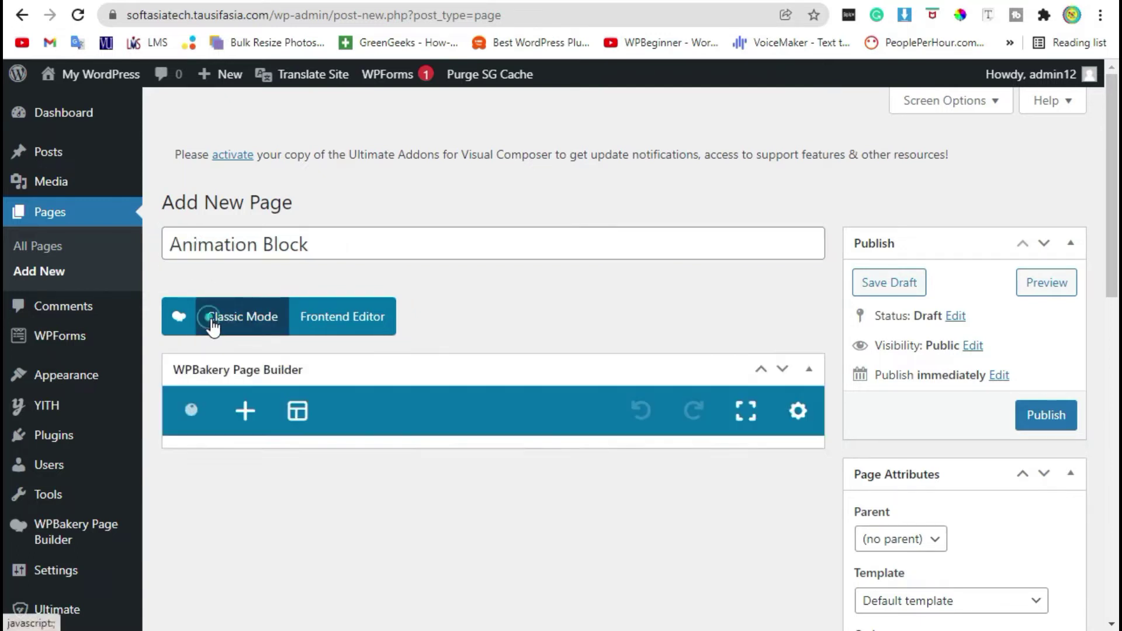
{"action": "scroll", "coordinate": [374, 392], "scroll_direction": "down", "scroll_amount": 4}
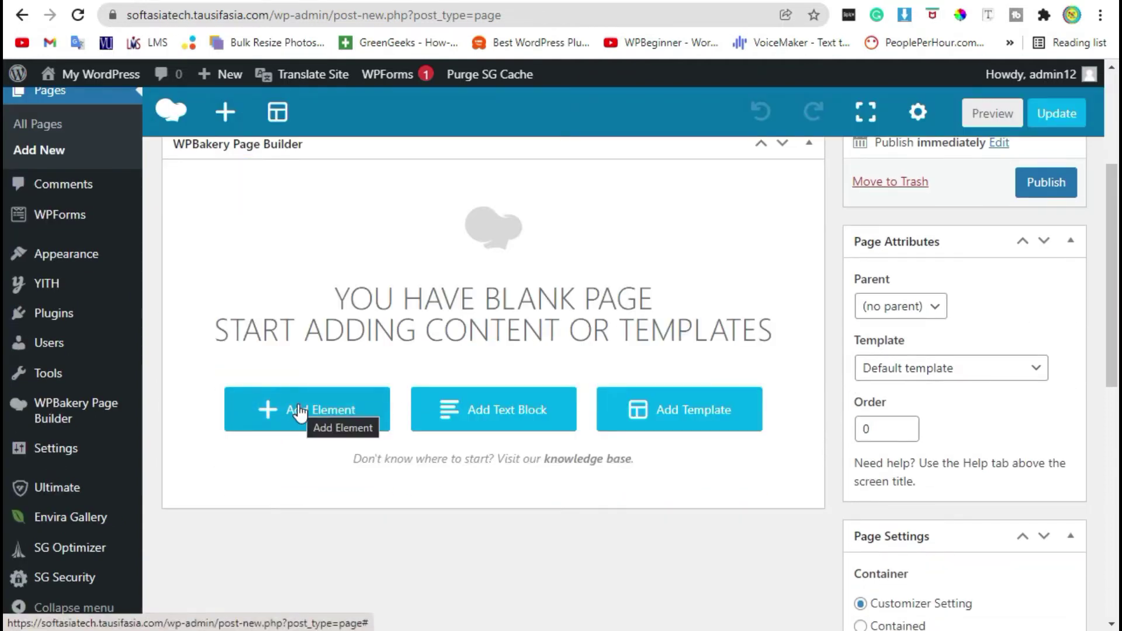
{"action": "left_click", "coordinate": [295, 410]}
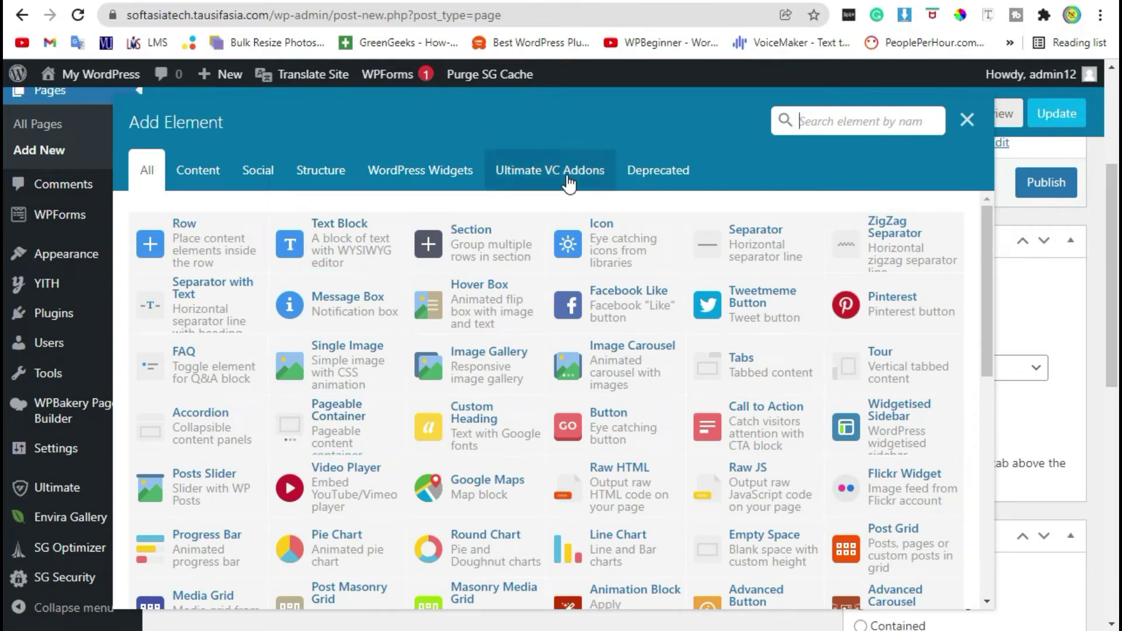
{"action": "left_click", "coordinate": [568, 184]}
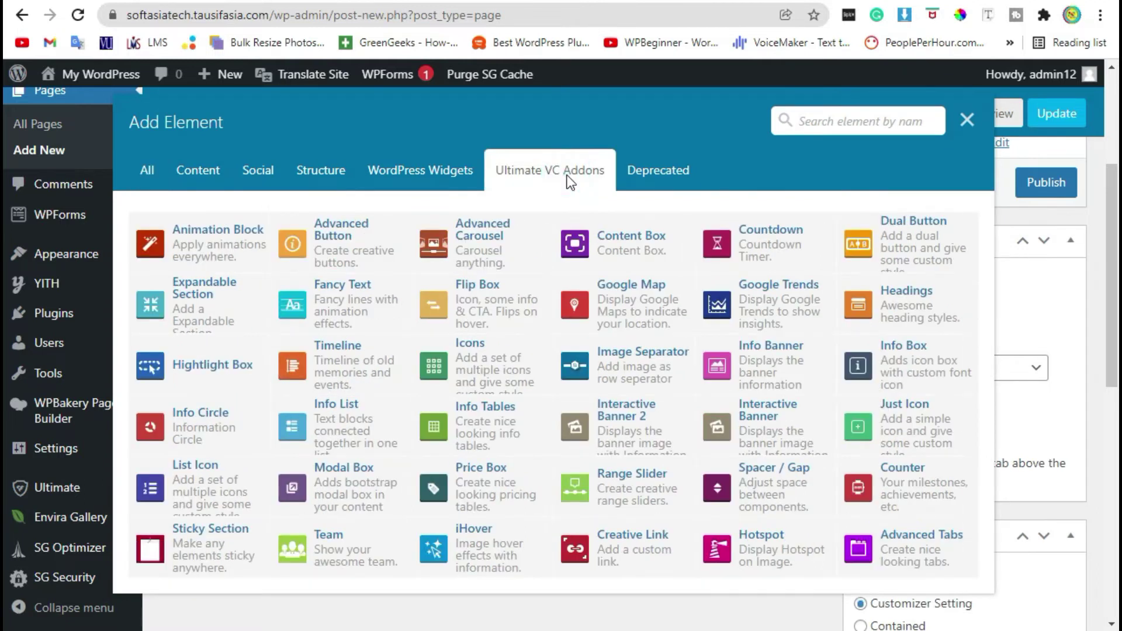
{"action": "left_click", "coordinate": [186, 250]}
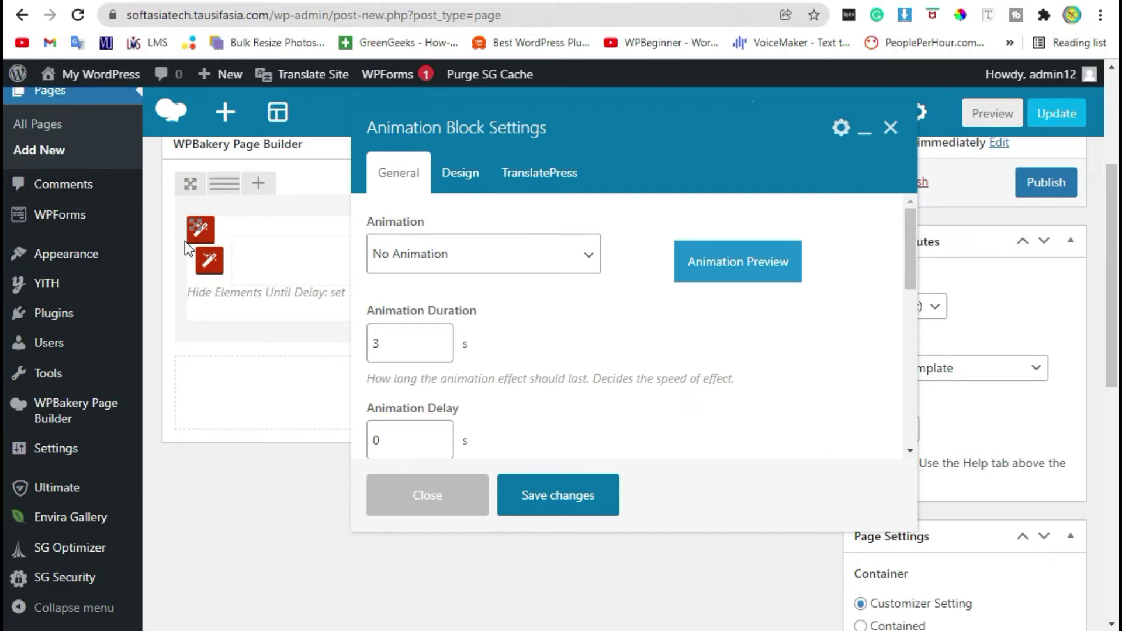
Set the Animation Block's effect to bounce, preview it, check Duration, and save
{"action": "left_click", "coordinate": [535, 269]}
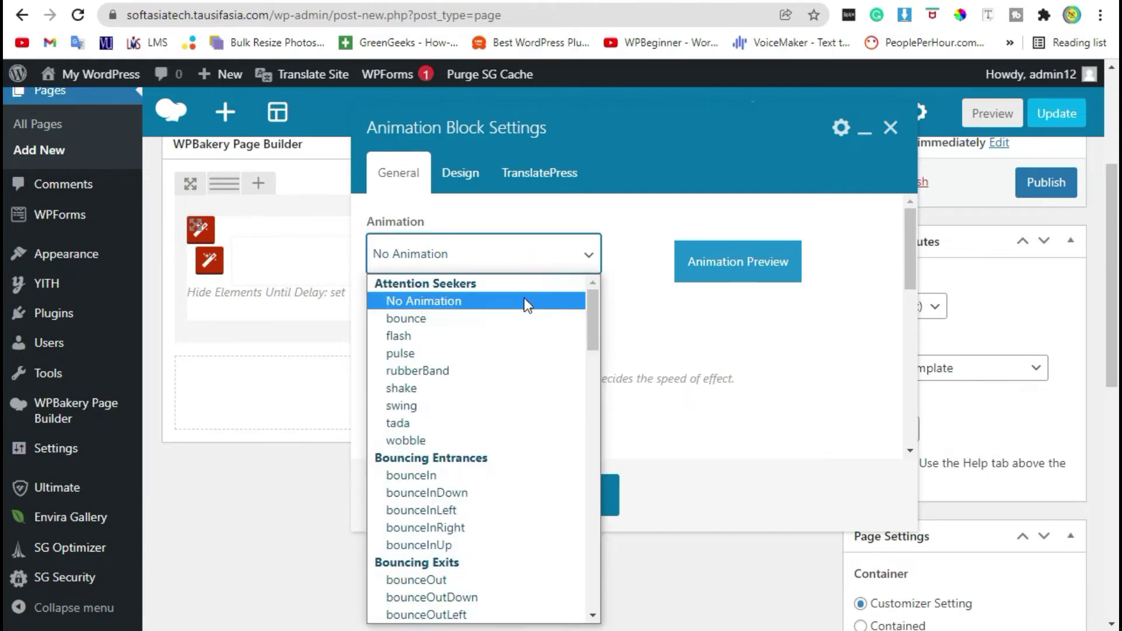
{"action": "left_click", "coordinate": [522, 320]}
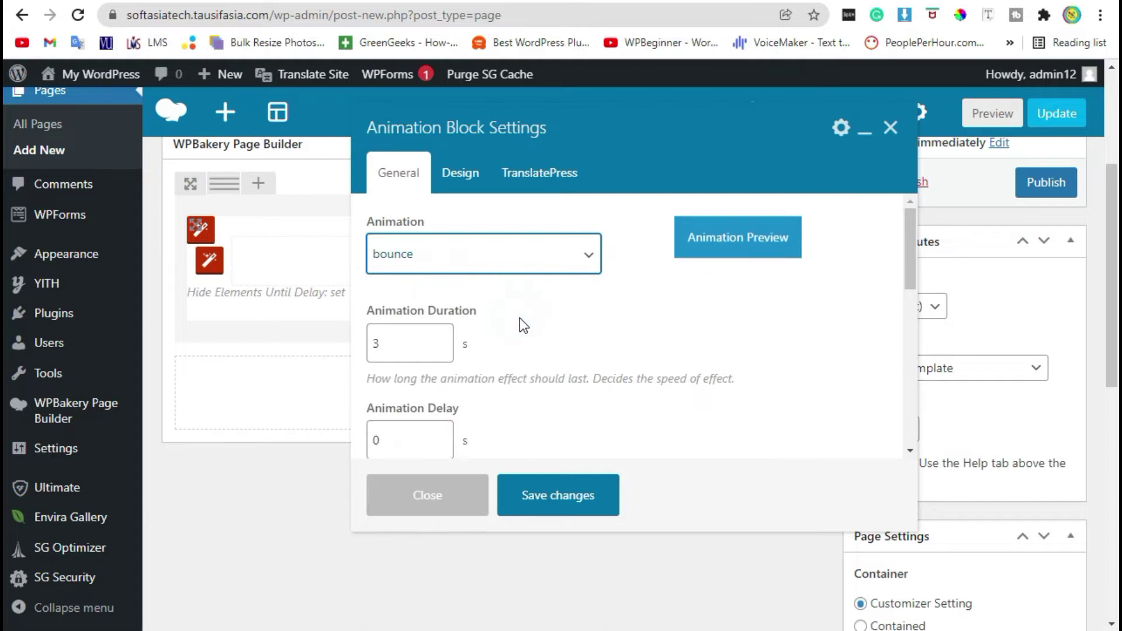
{"action": "left_click", "coordinate": [813, 261]}
{"action": "scroll", "coordinate": [641, 281], "scroll_direction": "down", "scroll_amount": 2}
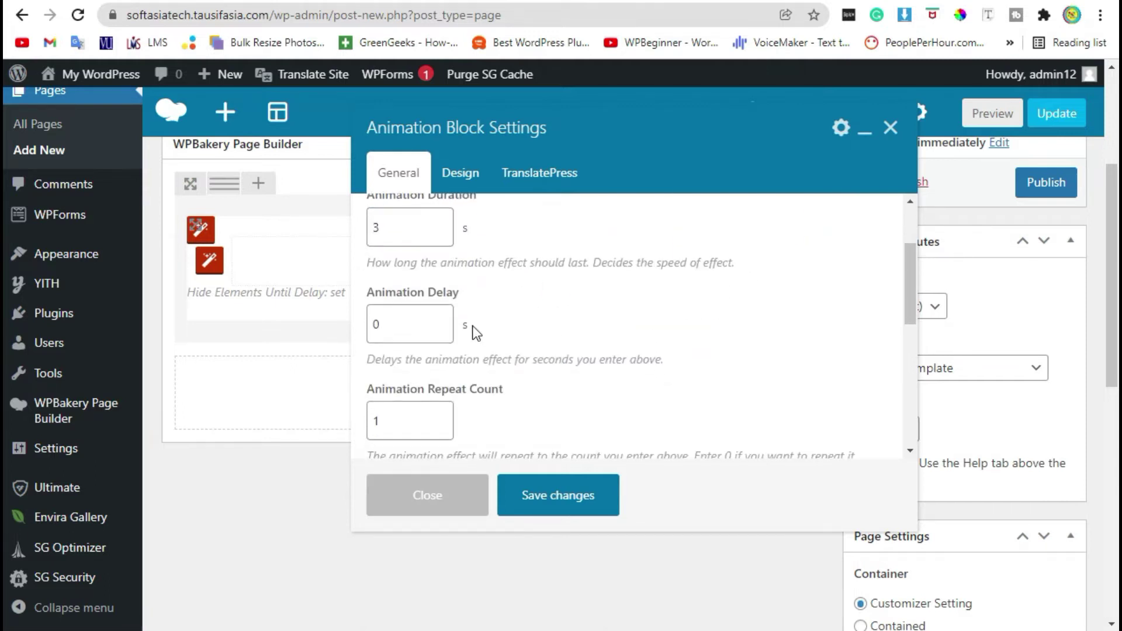
{"action": "scroll", "coordinate": [477, 310], "scroll_direction": "up", "scroll_amount": 2}
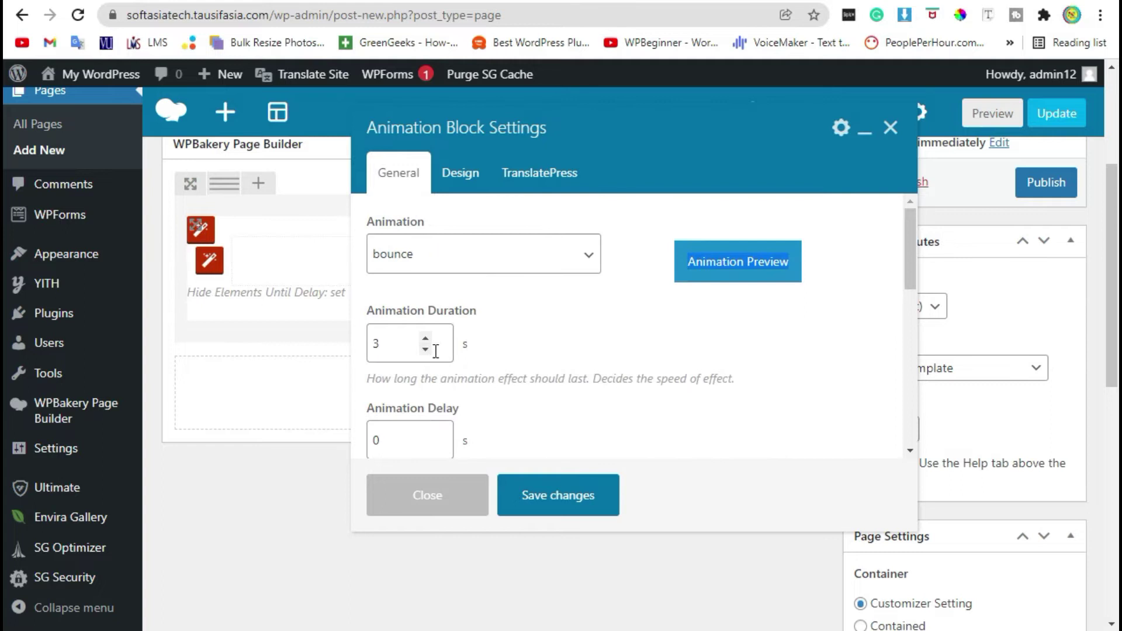
{"action": "left_click", "coordinate": [426, 349]}
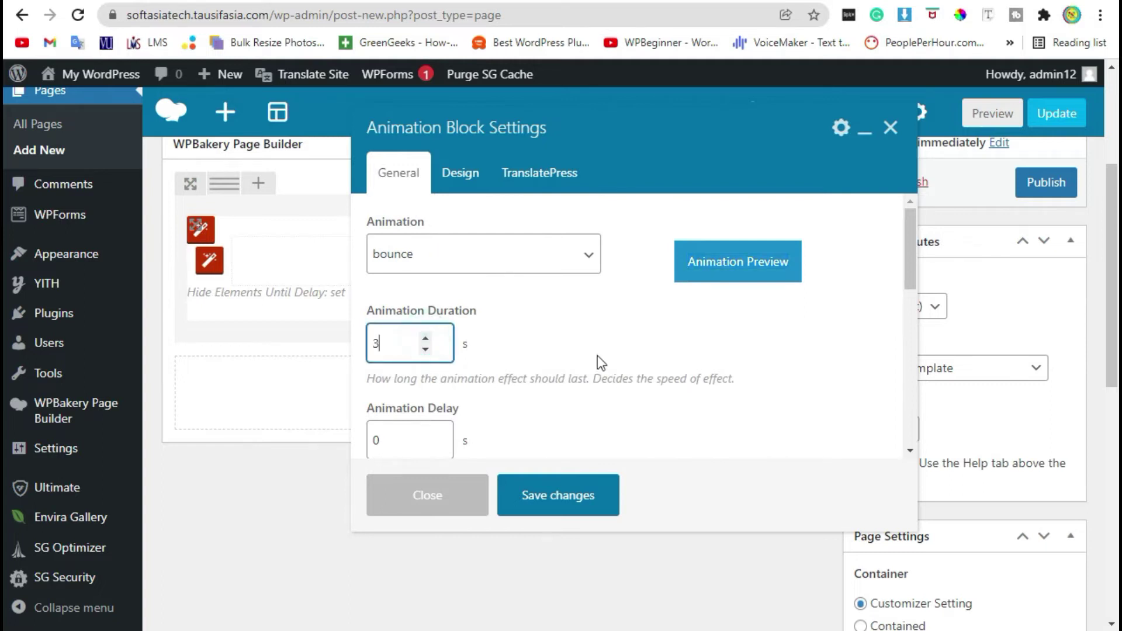
{"action": "scroll", "coordinate": [510, 353], "scroll_direction": "down", "scroll_amount": 2}
{"action": "scroll", "coordinate": [509, 353], "scroll_direction": "down", "scroll_amount": 2}
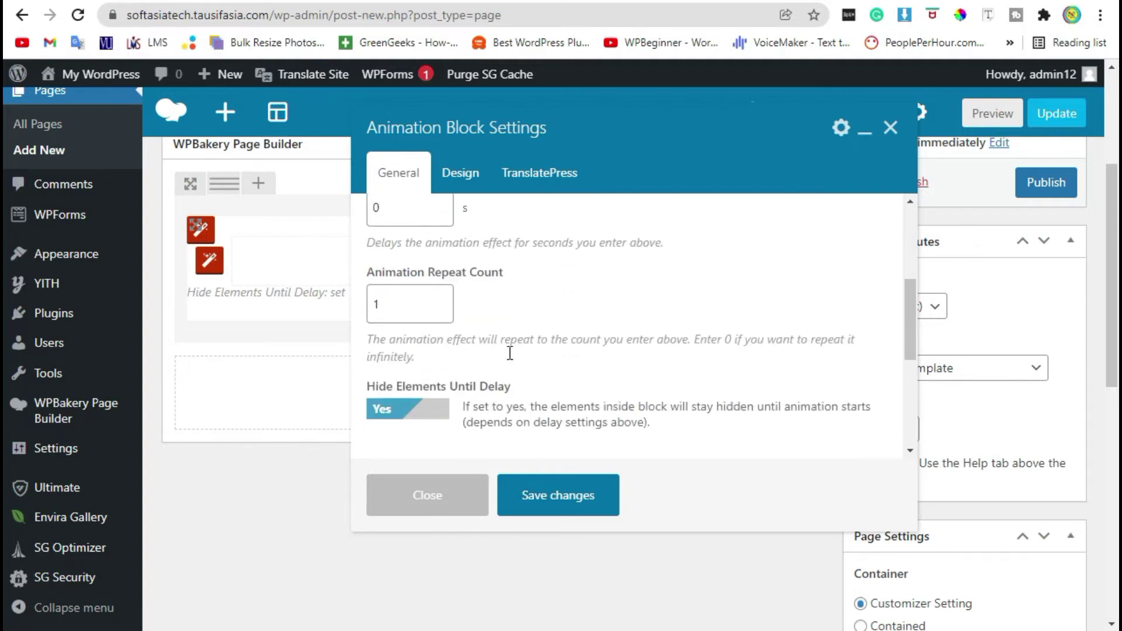
{"action": "left_click", "coordinate": [543, 498]}
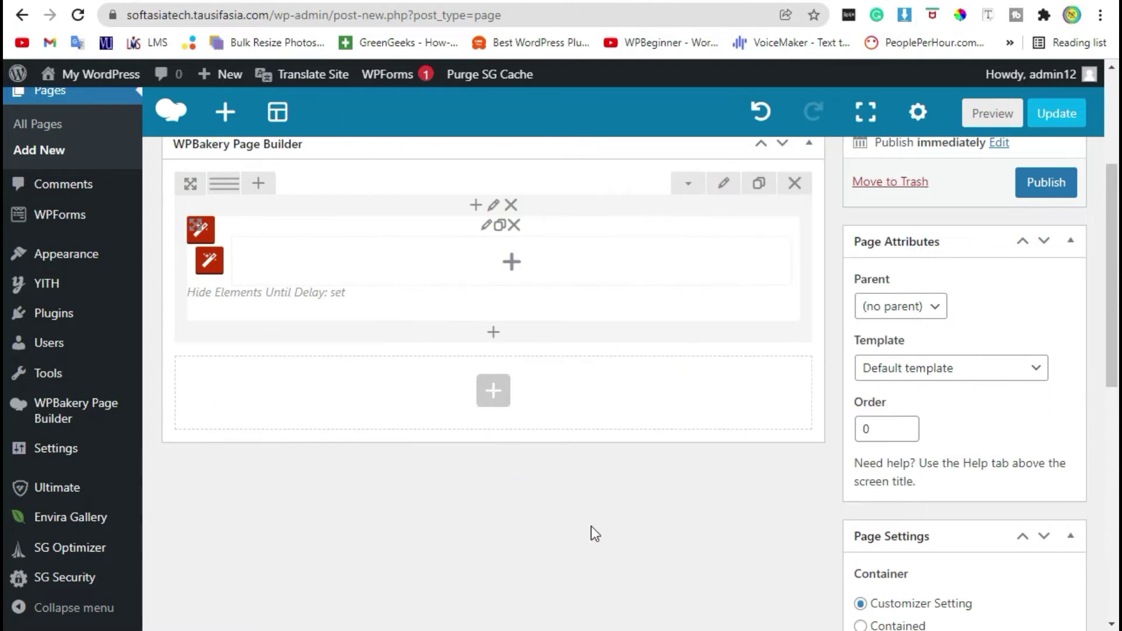
Insert a Text Block with the default placeholder paragraph into the Animation Block and save it
{"action": "left_click", "coordinate": [509, 270]}
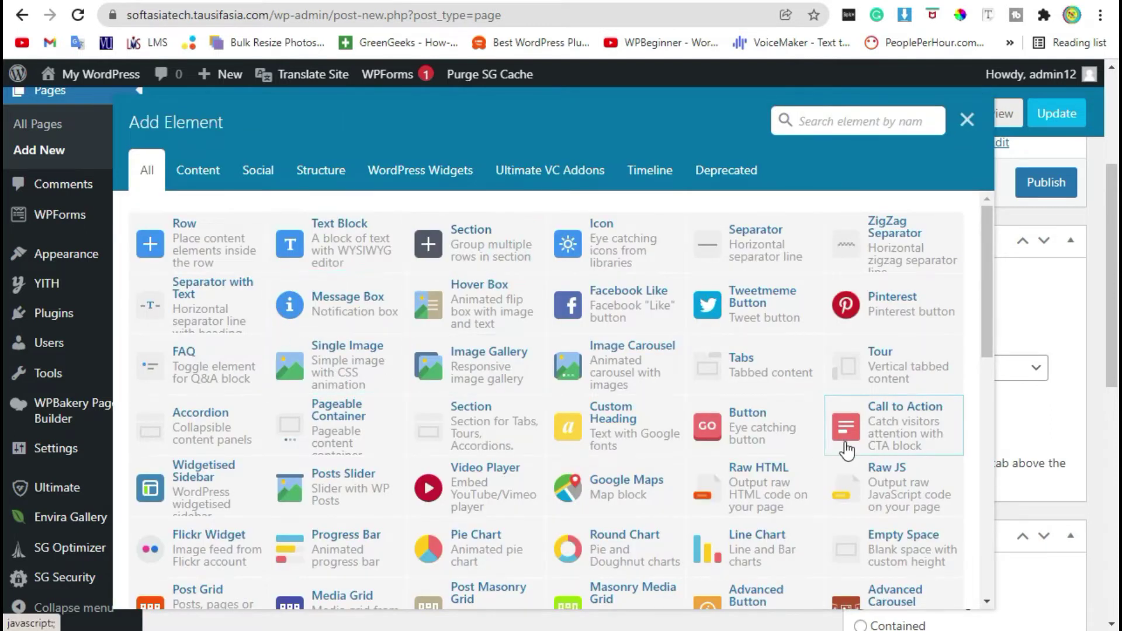
{"action": "left_click_drag", "start_coordinate": [130, 114], "coordinate": [168, 110]}
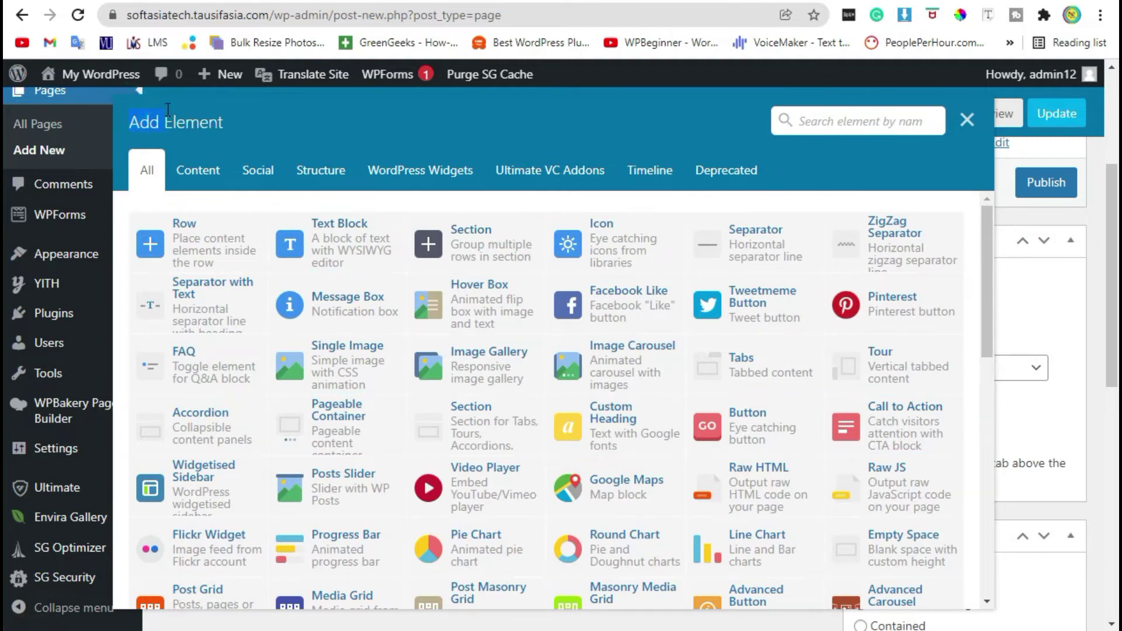
{"action": "left_click", "coordinate": [249, 130]}
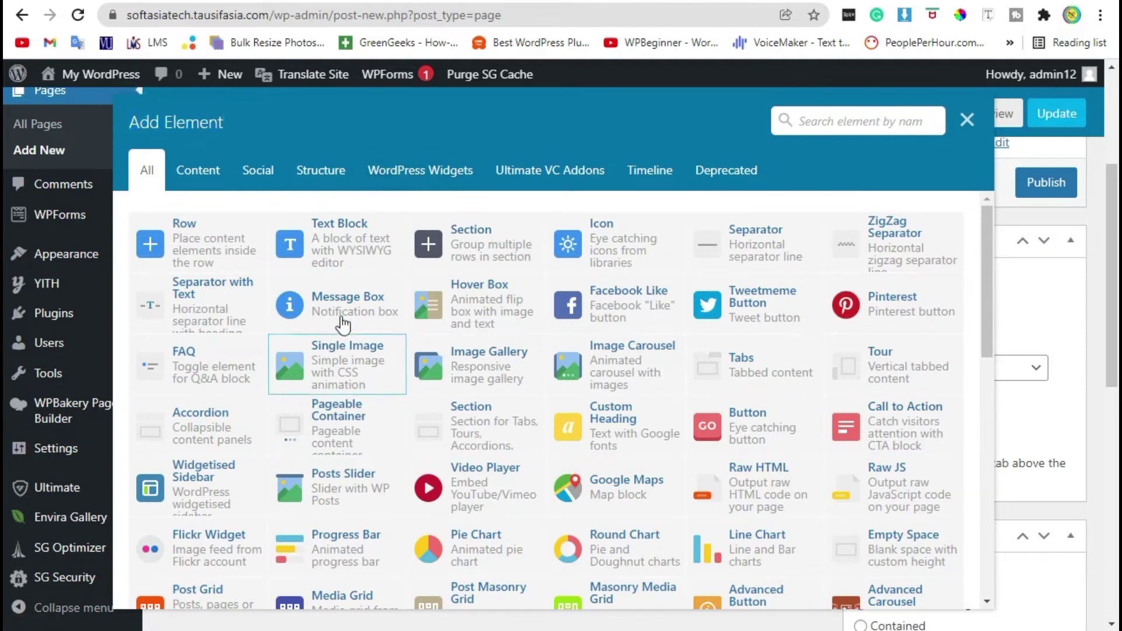
{"action": "left_click", "coordinate": [330, 256]}
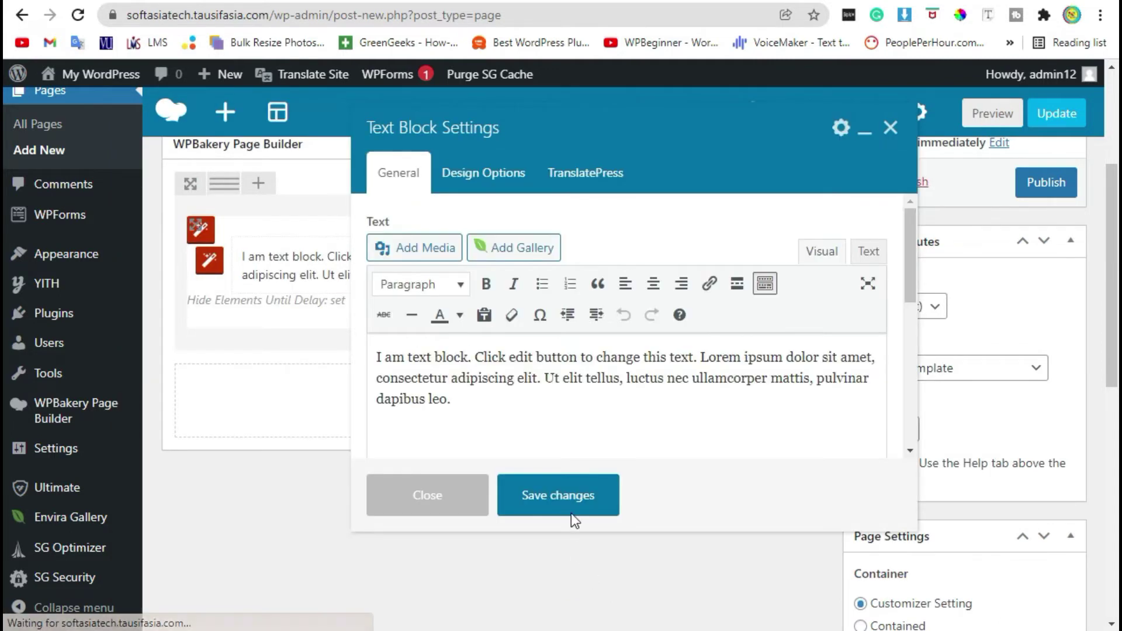
{"action": "left_click", "coordinate": [481, 409]}
{"action": "left_click_drag", "start_coordinate": [481, 409], "coordinate": [350, 359]}
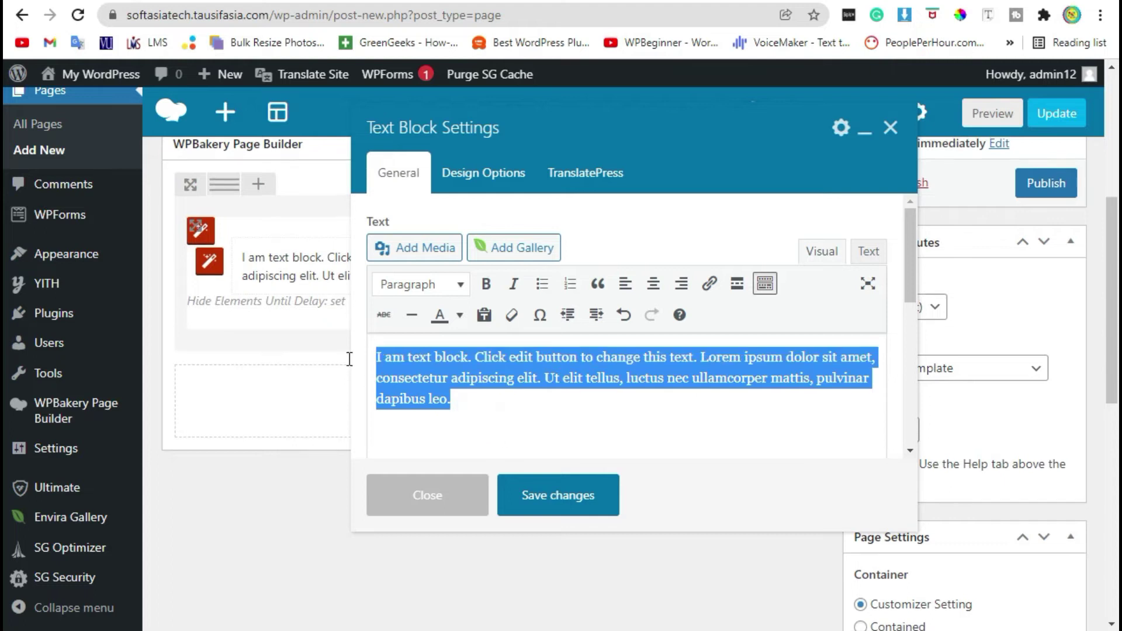
{"action": "left_click", "coordinate": [623, 406]}
{"action": "scroll", "coordinate": [623, 407], "scroll_direction": "down", "scroll_amount": 2}
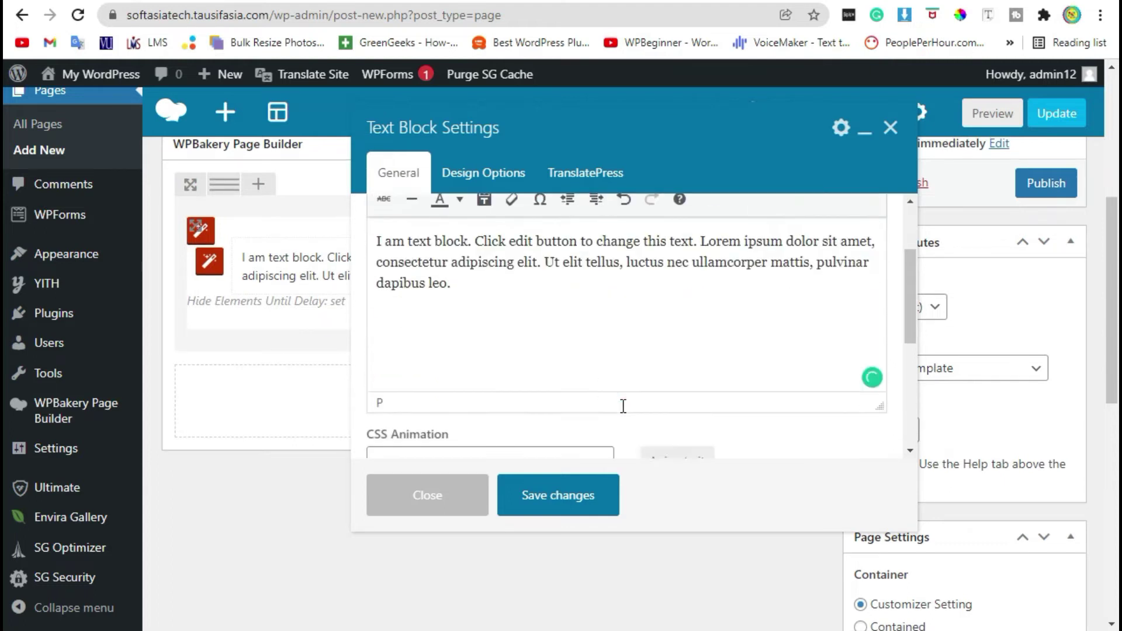
{"action": "scroll", "coordinate": [623, 406], "scroll_direction": "down", "scroll_amount": 2}
{"action": "scroll", "coordinate": [624, 409], "scroll_direction": "down", "scroll_amount": 2}
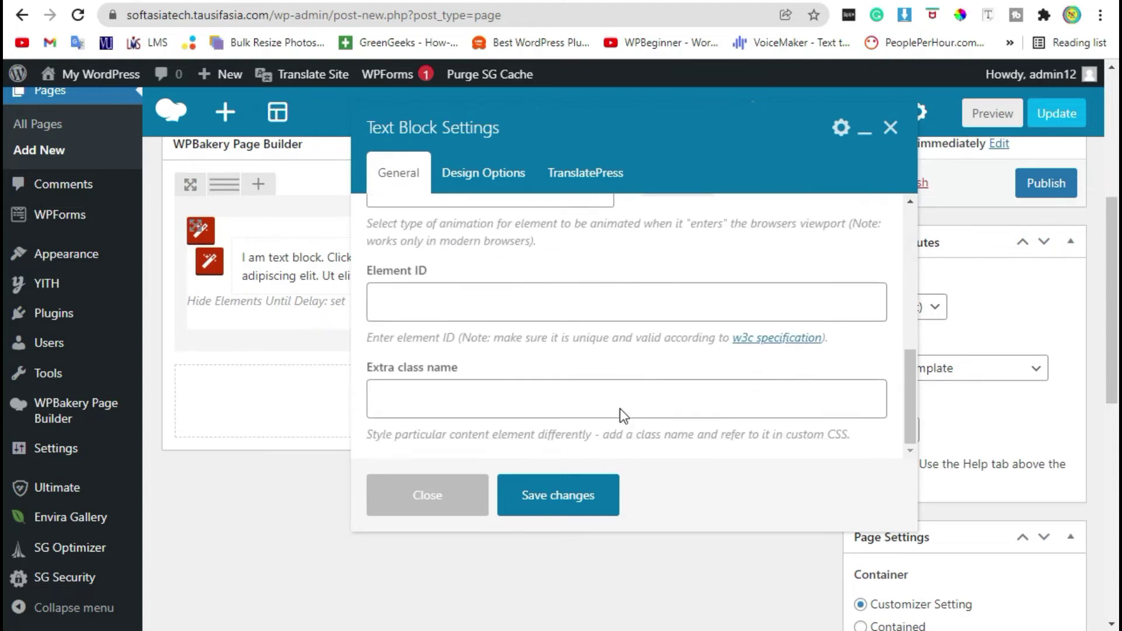
{"action": "left_click", "coordinate": [579, 500]}
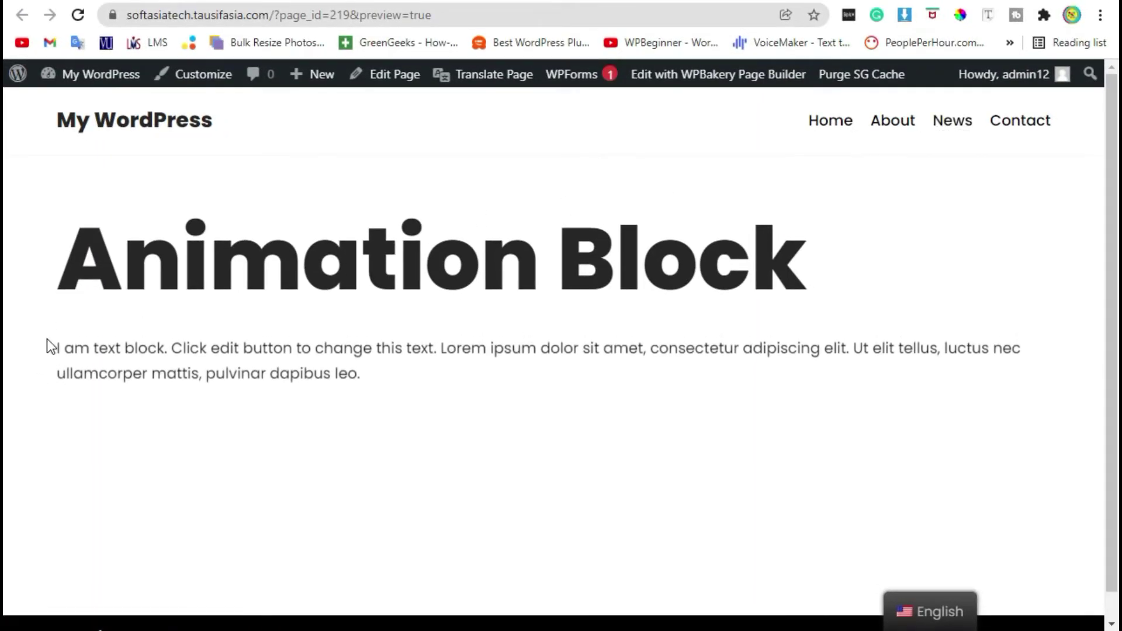
Review the previewed page, briefly highlighting the animated text paragraph
{"action": "left_click_drag", "start_coordinate": [57, 346], "coordinate": [441, 384]}
{"action": "left_click", "coordinate": [441, 384]}
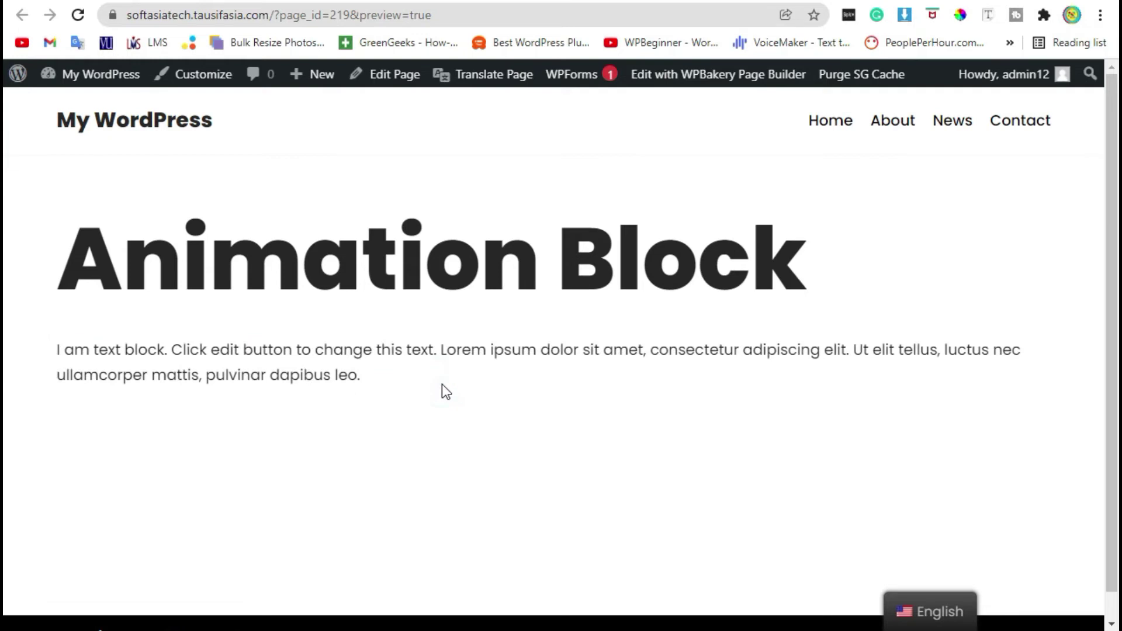
Back in the editor, try the tada and rubberBand animations on the Animation Block
{"action": "left_click", "coordinate": [482, 2]}
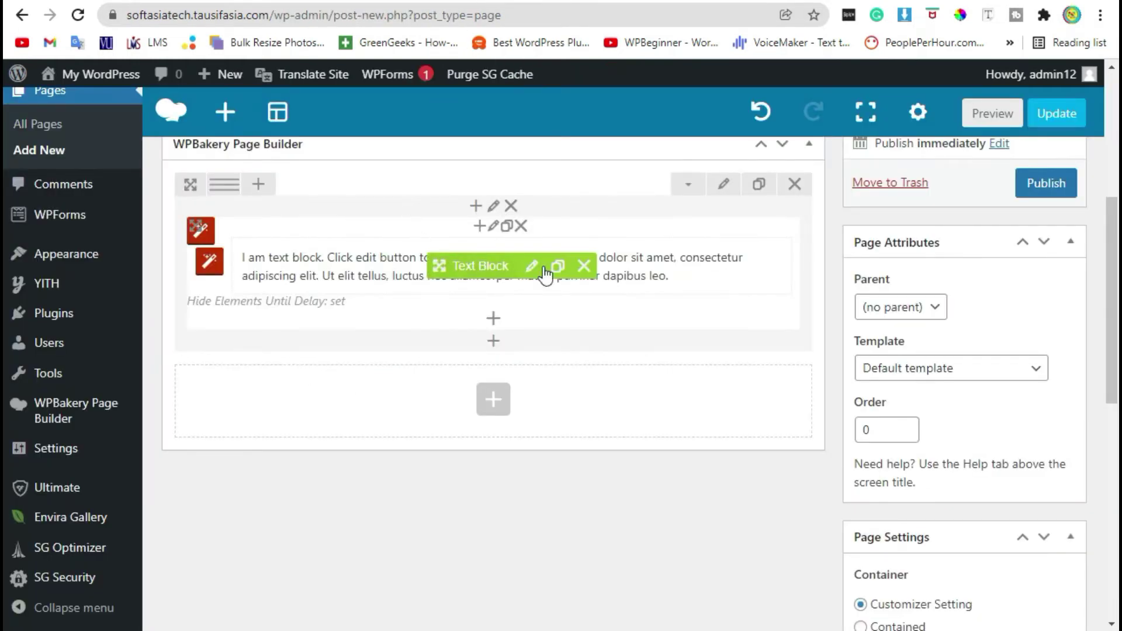
{"action": "left_click", "coordinate": [494, 228]}
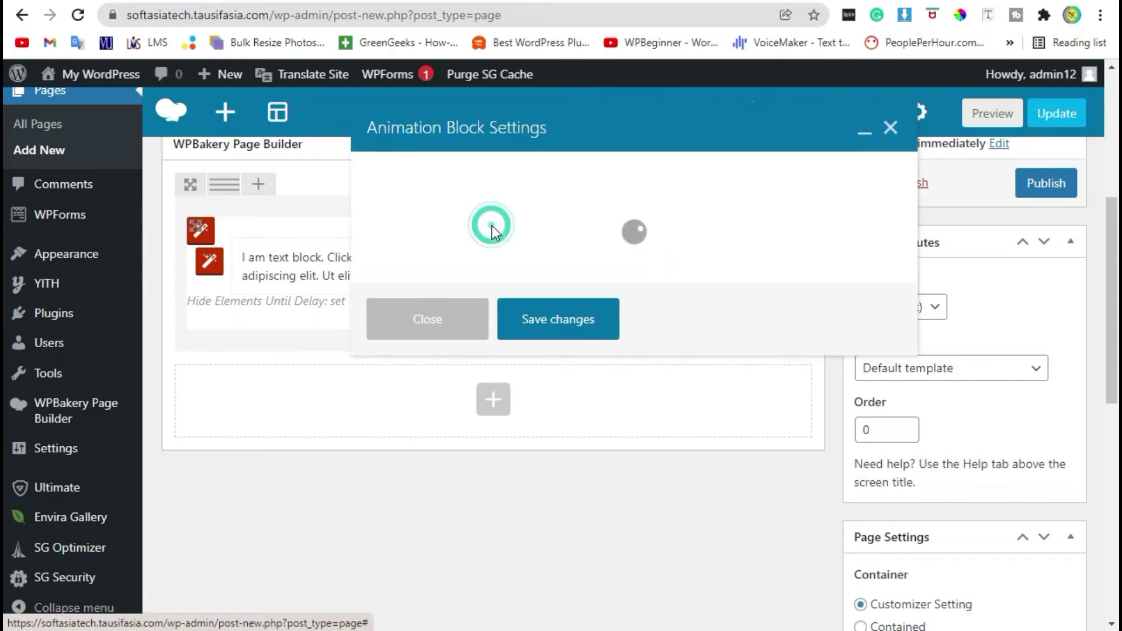
{"action": "left_click", "coordinate": [490, 268]}
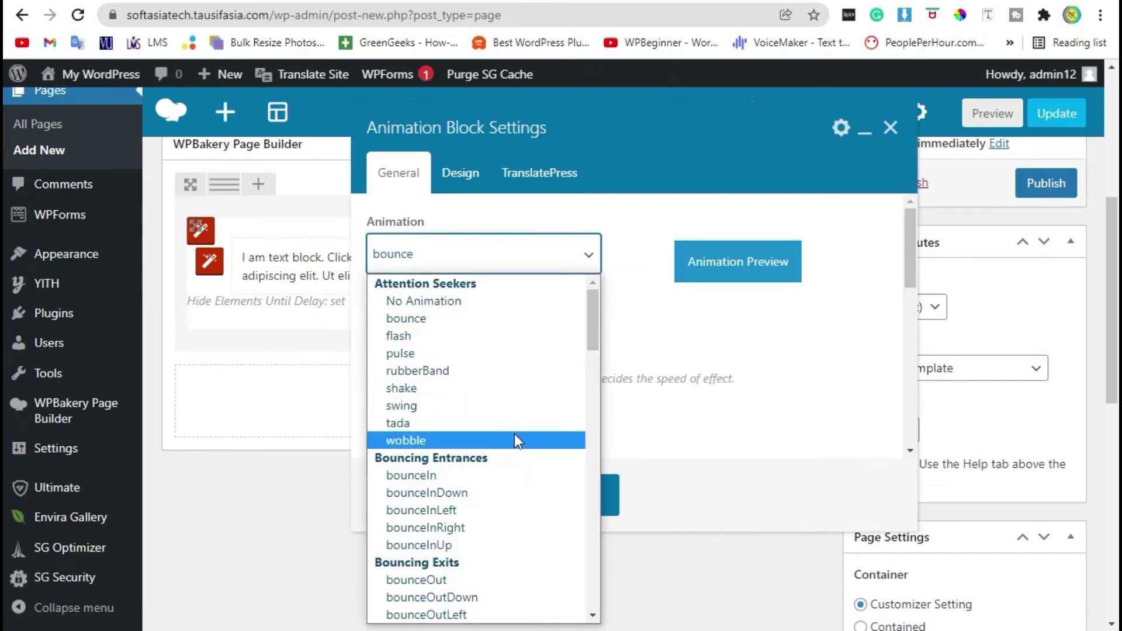
{"action": "left_click", "coordinate": [515, 423]}
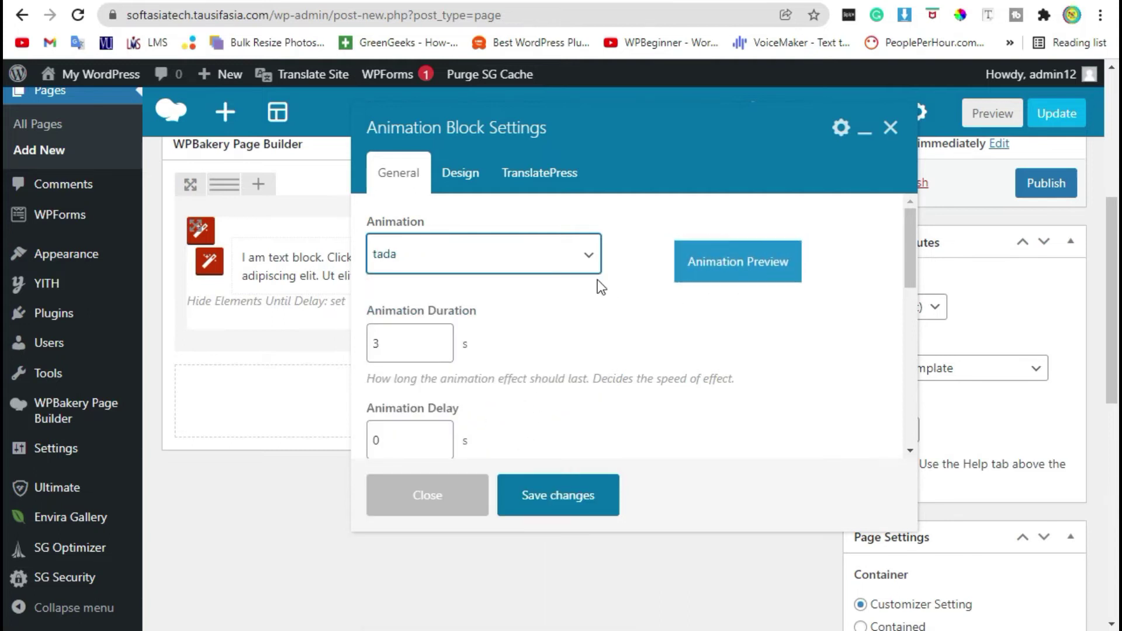
{"action": "left_click", "coordinate": [534, 258]}
{"action": "left_click", "coordinate": [408, 368]}
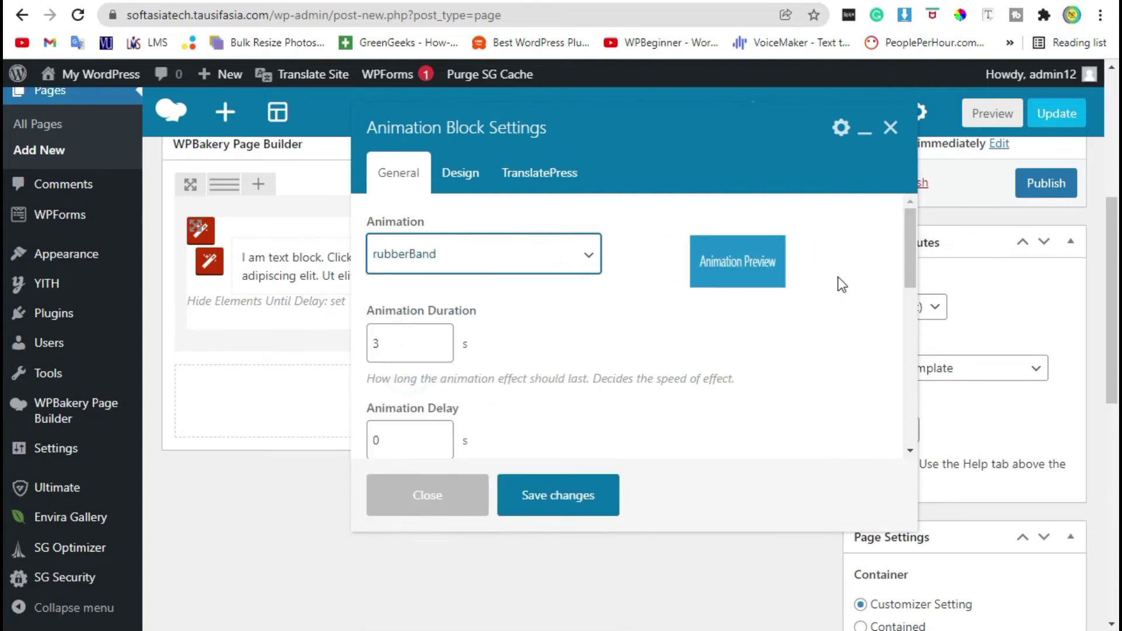
{"action": "left_click", "coordinate": [836, 274]}
Switch the animation to fadeIn and inspect the repeat count setting
{"action": "left_click", "coordinate": [494, 258]}
{"action": "scroll", "coordinate": [511, 462], "scroll_direction": "down", "scroll_amount": 4}
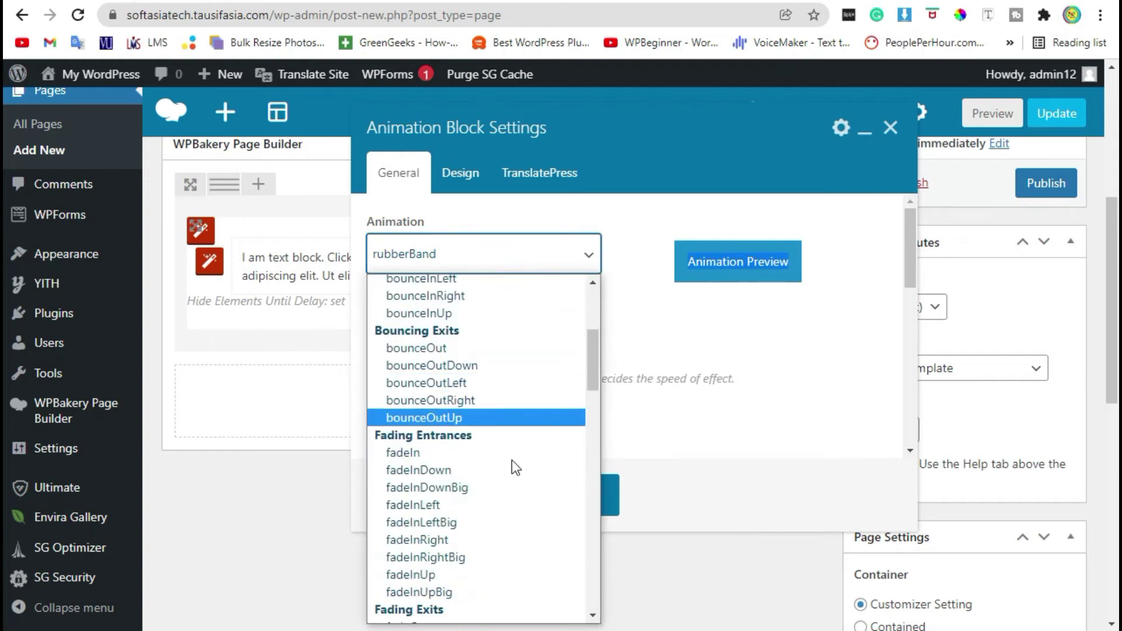
{"action": "left_click", "coordinate": [499, 457]}
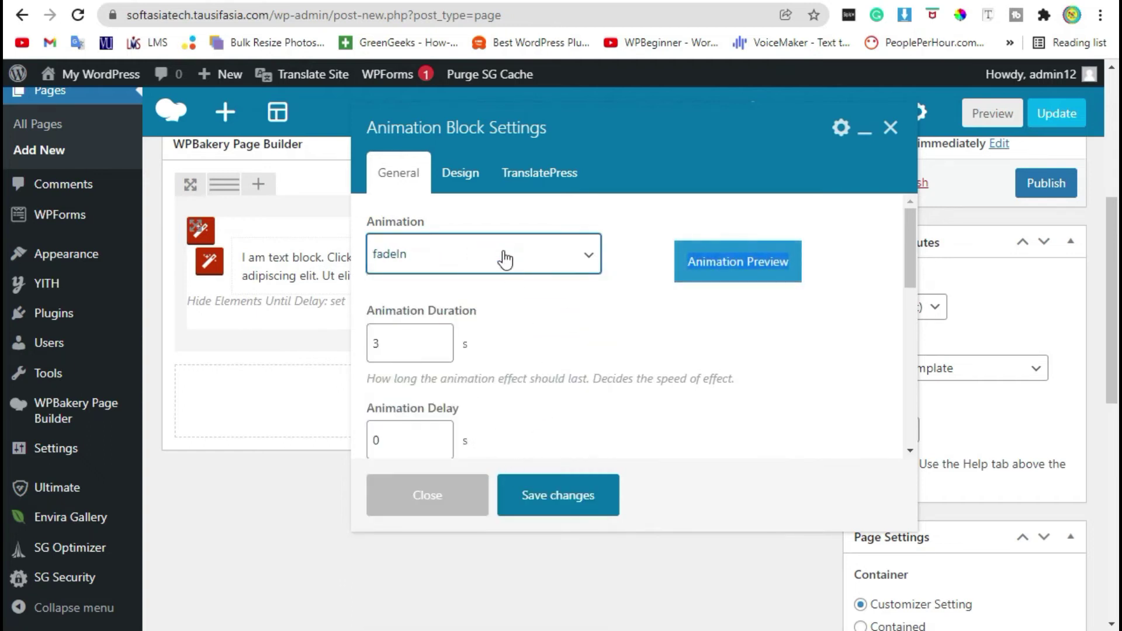
{"action": "scroll", "coordinate": [542, 322], "scroll_direction": "down", "scroll_amount": 3}
{"action": "scroll", "coordinate": [510, 332], "scroll_direction": "down", "scroll_amount": 2}
{"action": "scroll", "coordinate": [506, 331], "scroll_direction": "down", "scroll_amount": 3}
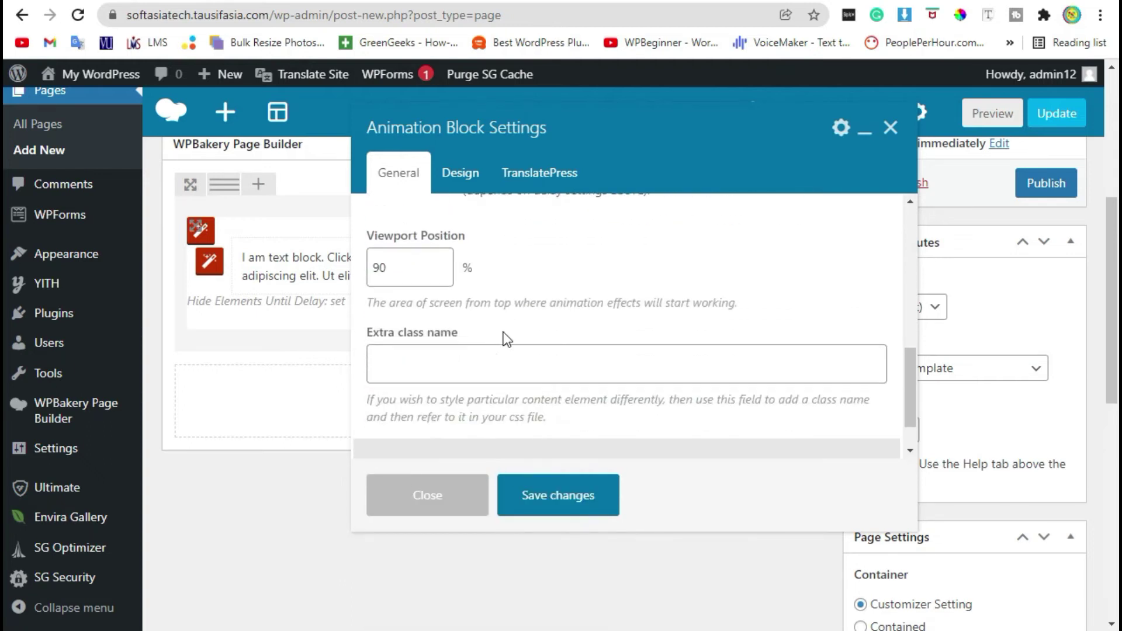
{"action": "scroll", "coordinate": [504, 327], "scroll_direction": "down", "scroll_amount": 1}
{"action": "scroll", "coordinate": [456, 329], "scroll_direction": "up", "scroll_amount": 5}
{"action": "scroll", "coordinate": [408, 331], "scroll_direction": "up", "scroll_amount": 1}
{"action": "scroll", "coordinate": [392, 340], "scroll_direction": "down", "scroll_amount": 1}
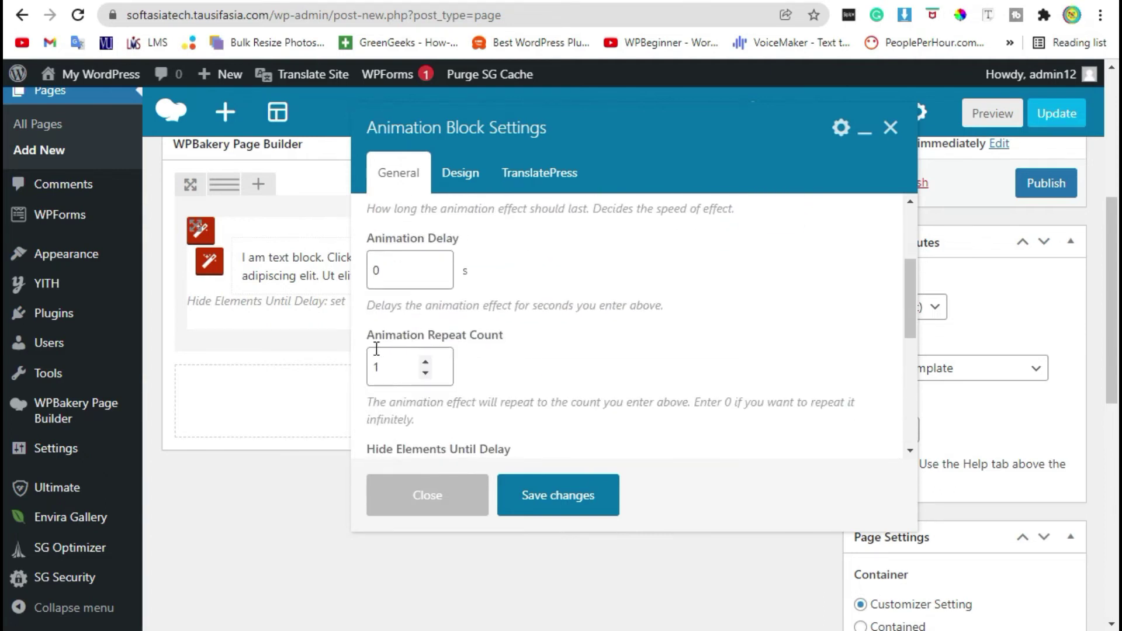
{"action": "left_click_drag", "start_coordinate": [429, 335], "coordinate": [520, 334]}
{"action": "left_click", "coordinate": [520, 334]}
Change the animation effect to fadeOut
{"action": "scroll", "coordinate": [468, 334], "scroll_direction": "up", "scroll_amount": 1}
{"action": "scroll", "coordinate": [426, 308], "scroll_direction": "up", "scroll_amount": 3}
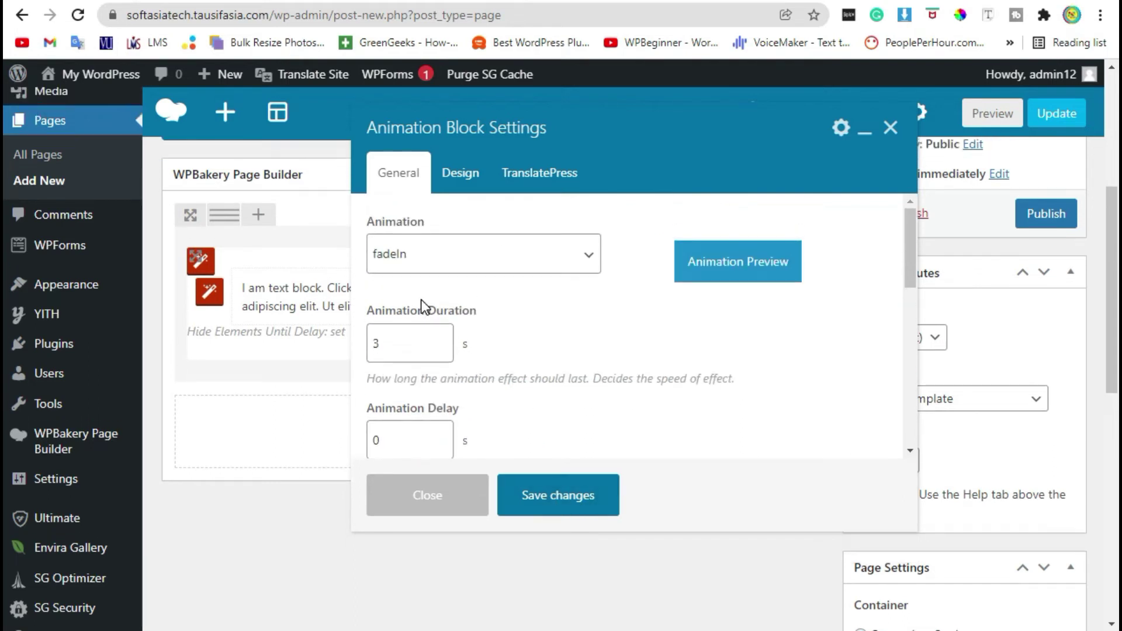
{"action": "scroll", "coordinate": [426, 275], "scroll_direction": "up", "scroll_amount": 2}
{"action": "left_click", "coordinate": [419, 250]}
{"action": "scroll", "coordinate": [491, 502], "scroll_direction": "down", "scroll_amount": 1}
{"action": "scroll", "coordinate": [488, 556], "scroll_direction": "down", "scroll_amount": 3}
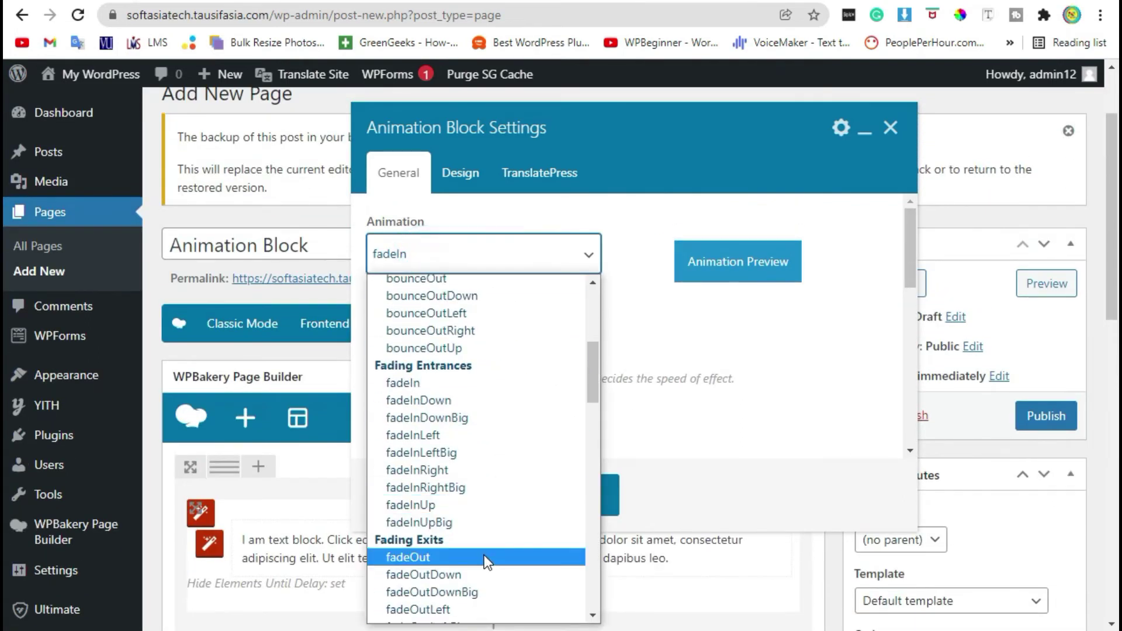
{"action": "left_click", "coordinate": [486, 558]}
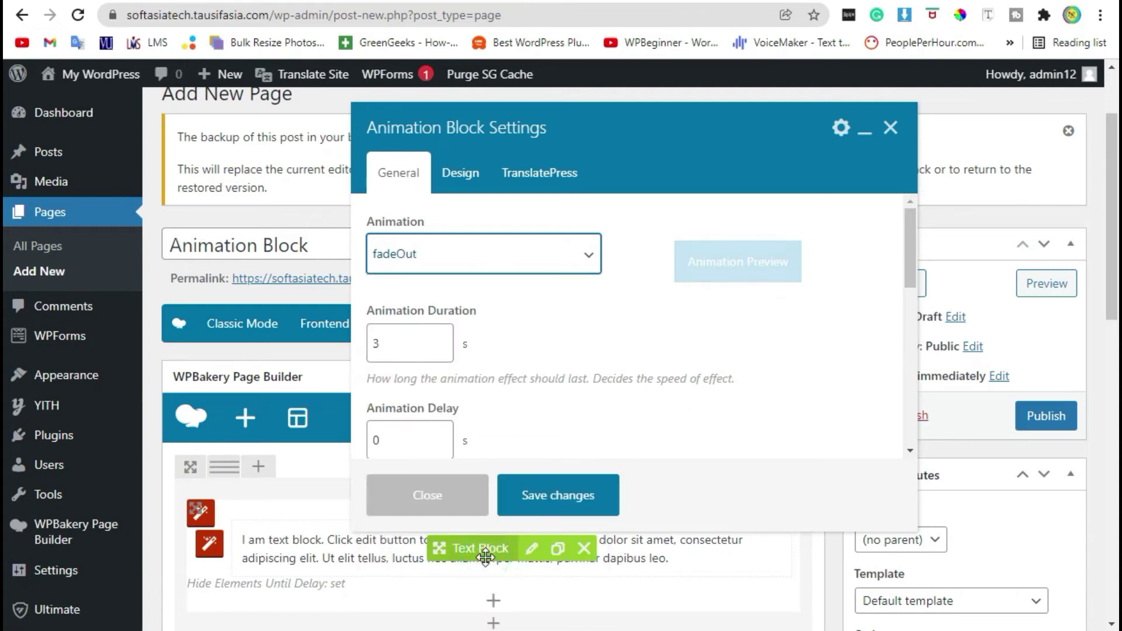
Choose zoomOut as the final animation and save the block settings
{"action": "scroll", "coordinate": [514, 328], "scroll_direction": "down", "scroll_amount": 2}
{"action": "scroll", "coordinate": [497, 286], "scroll_direction": "up", "scroll_amount": 2}
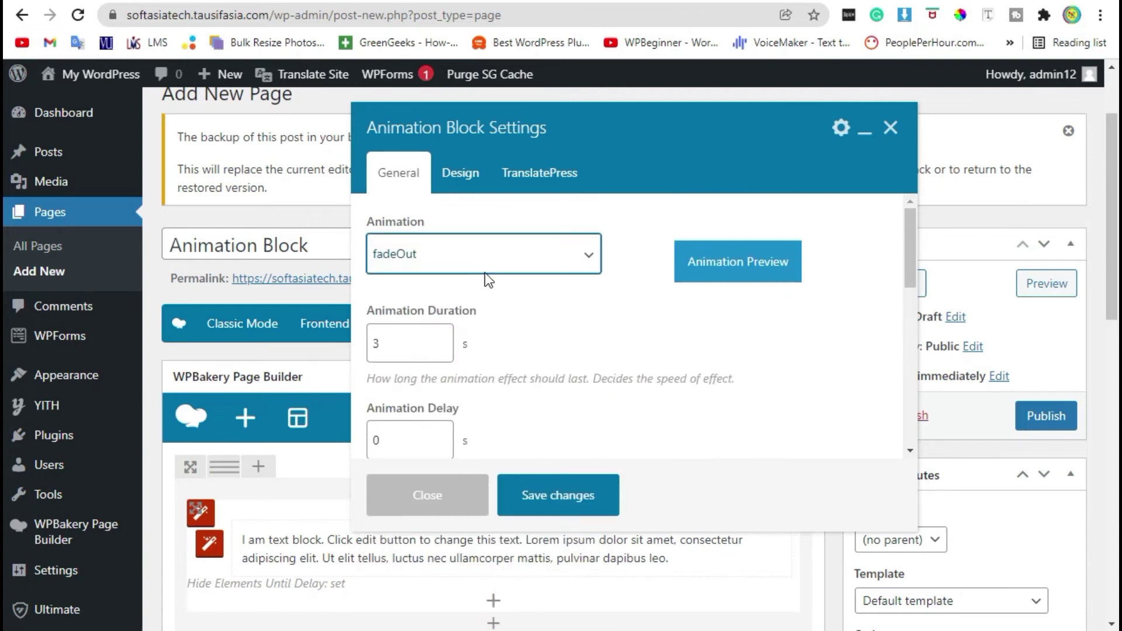
{"action": "left_click", "coordinate": [484, 257]}
{"action": "scroll", "coordinate": [434, 377], "scroll_direction": "down", "scroll_amount": 10}
{"action": "scroll", "coordinate": [456, 380], "scroll_direction": "down", "scroll_amount": 10}
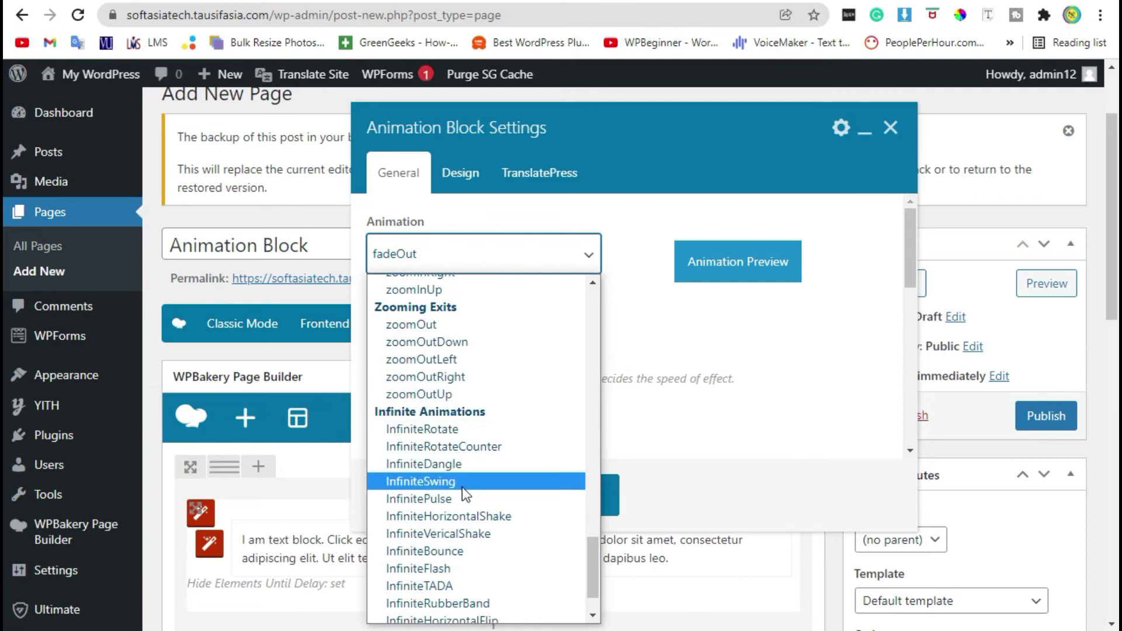
{"action": "left_click", "coordinate": [498, 327]}
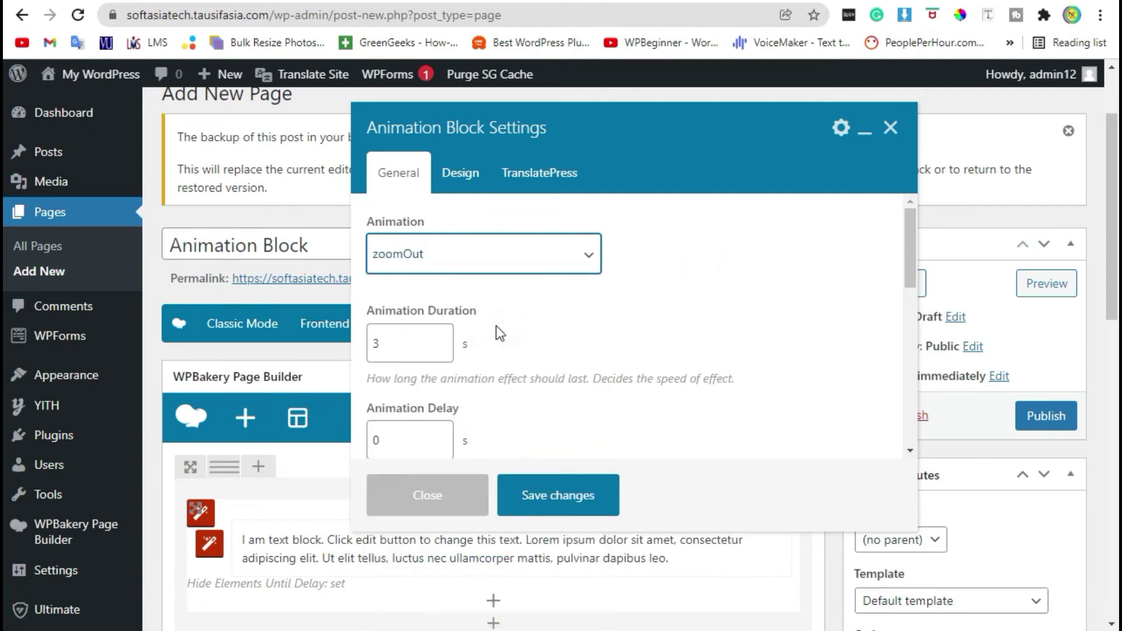
{"action": "left_click", "coordinate": [536, 497]}
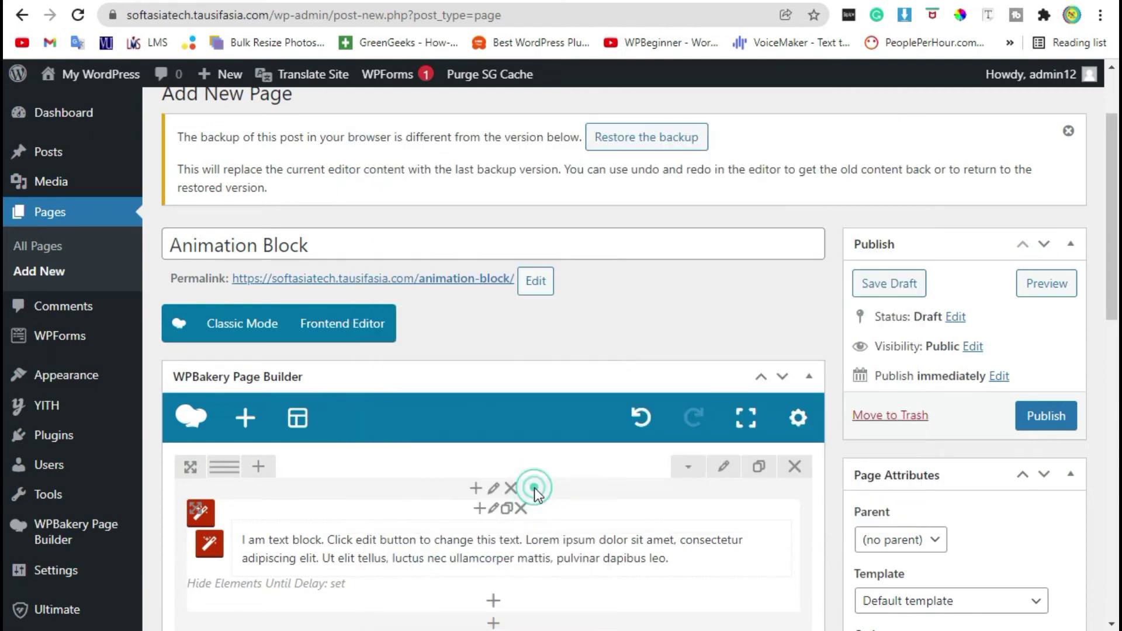
{"action": "scroll", "coordinate": [811, 325], "scroll_direction": "down", "scroll_amount": 5}
{"action": "left_click", "coordinate": [984, 112]}
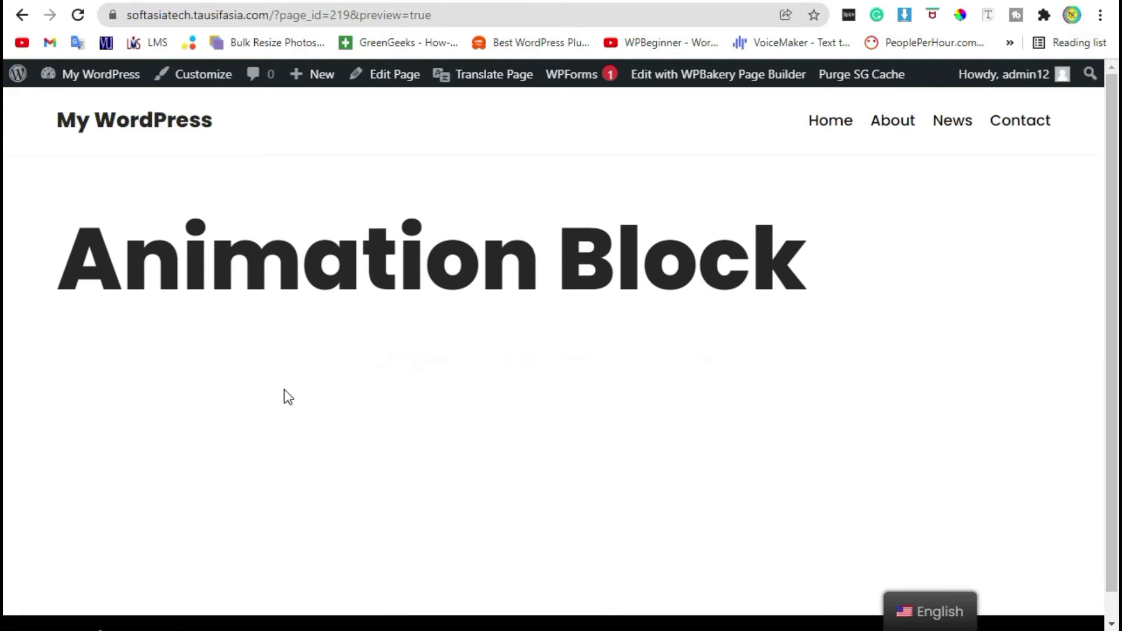
{"action": "scroll", "coordinate": [284, 389], "scroll_direction": "down", "scroll_amount": 1}
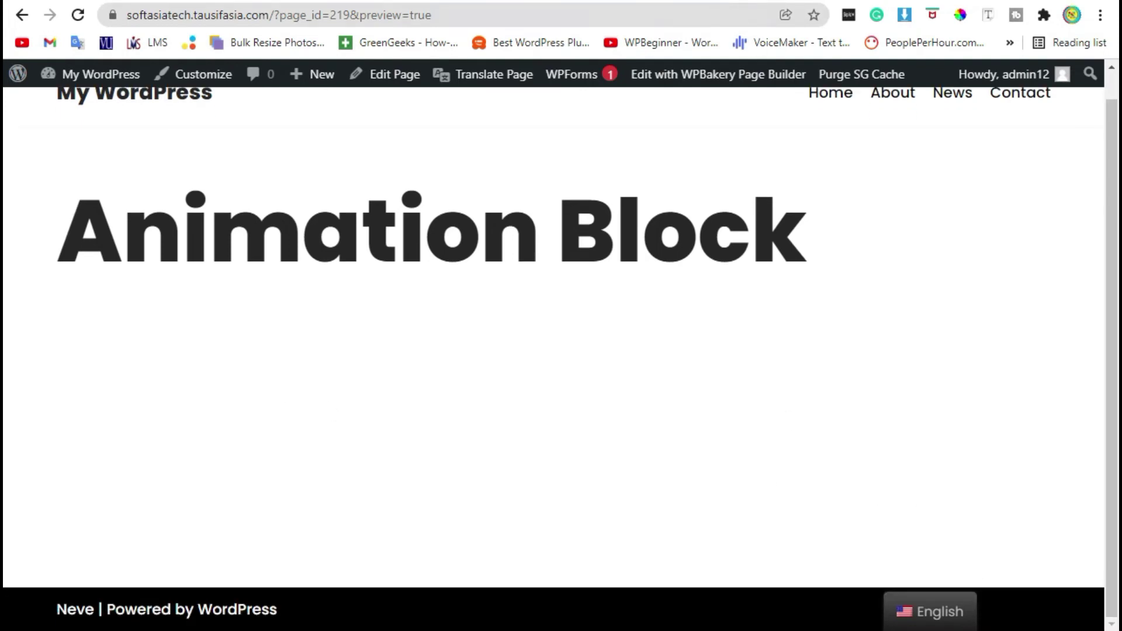
{"action": "key", "text": "ctrl+w"}
Reopen the Animation Block settings, choose hinge, set Animation Repeat Count to 1, and save
{"action": "scroll", "coordinate": [499, 358], "scroll_direction": "up", "scroll_amount": 5}
{"action": "scroll", "coordinate": [462, 342], "scroll_direction": "down", "scroll_amount": 2}
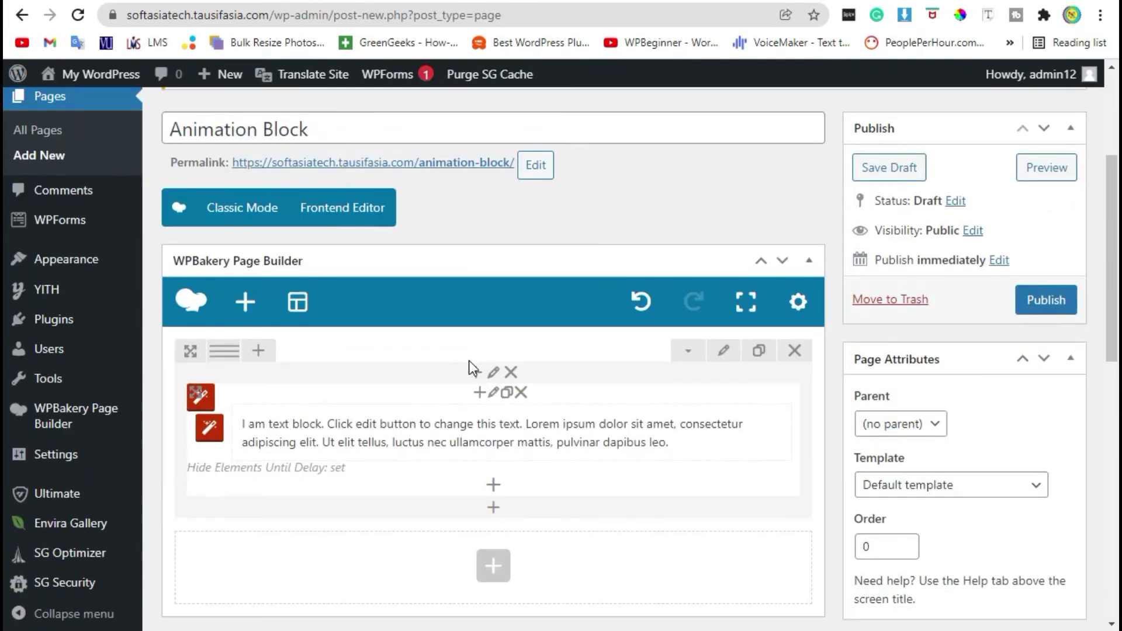
{"action": "left_click", "coordinate": [495, 394]}
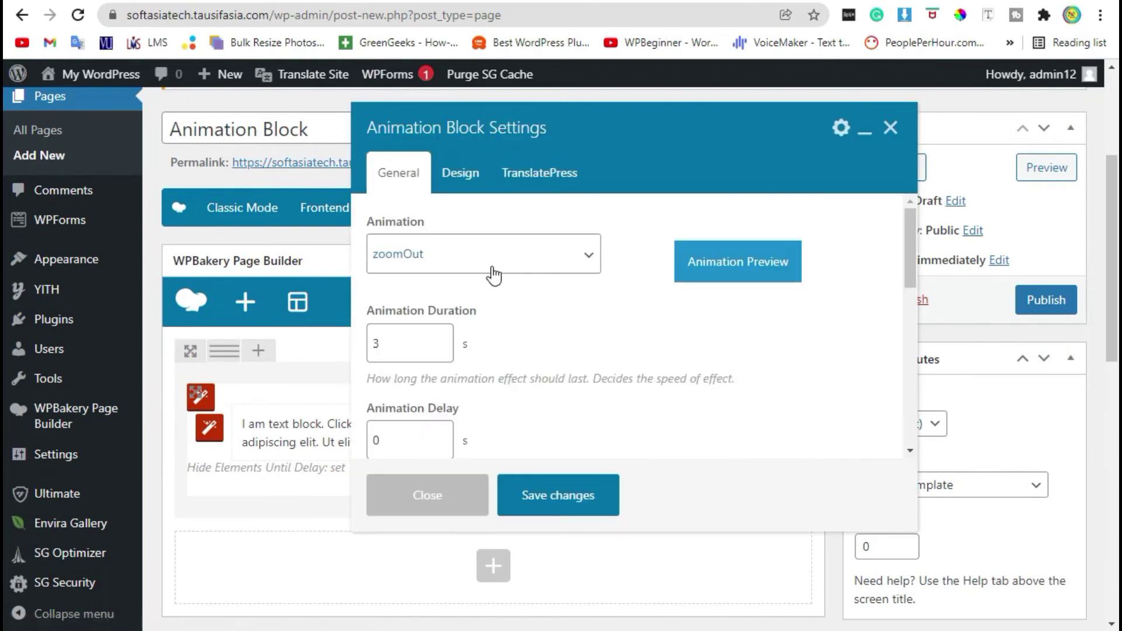
{"action": "left_click", "coordinate": [463, 255]}
{"action": "scroll", "coordinate": [395, 536], "scroll_direction": "down", "scroll_amount": 3}
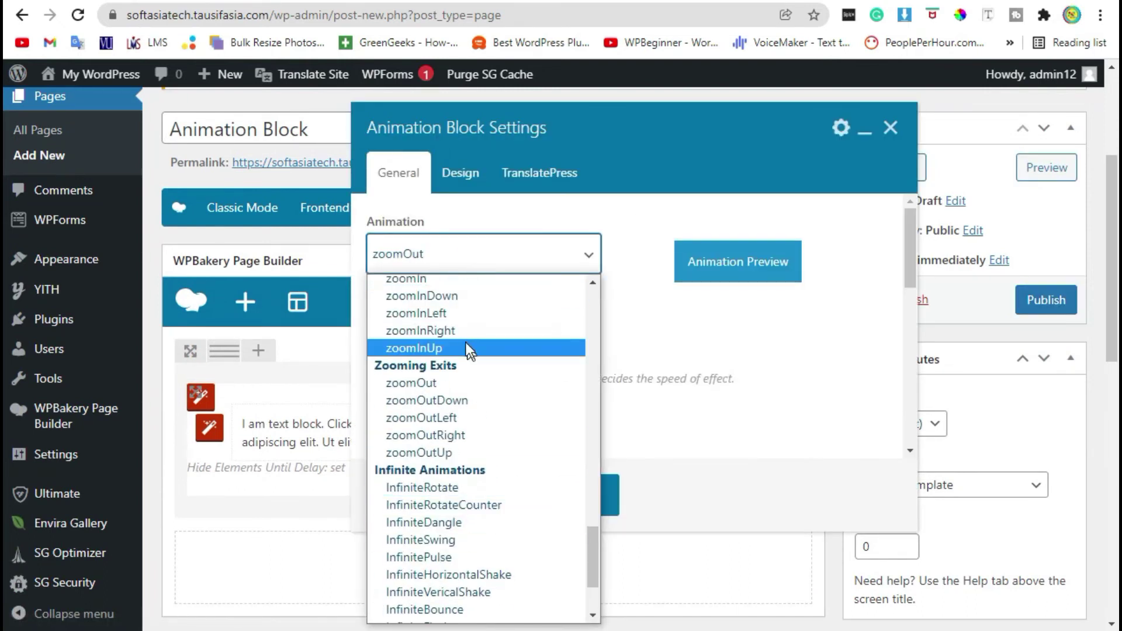
{"action": "scroll", "coordinate": [463, 351], "scroll_direction": "up", "scroll_amount": 4}
{"action": "left_click", "coordinate": [433, 441]}
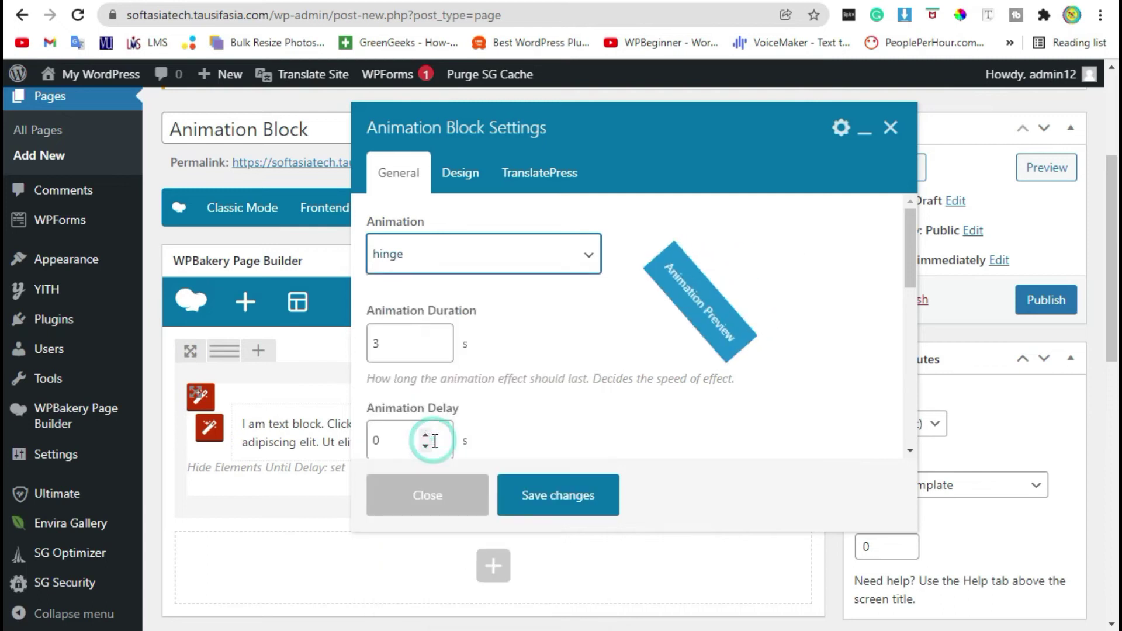
{"action": "scroll", "coordinate": [426, 310], "scroll_direction": "down", "scroll_amount": 5}
{"action": "scroll", "coordinate": [426, 369], "scroll_direction": "up", "scroll_amount": 2}
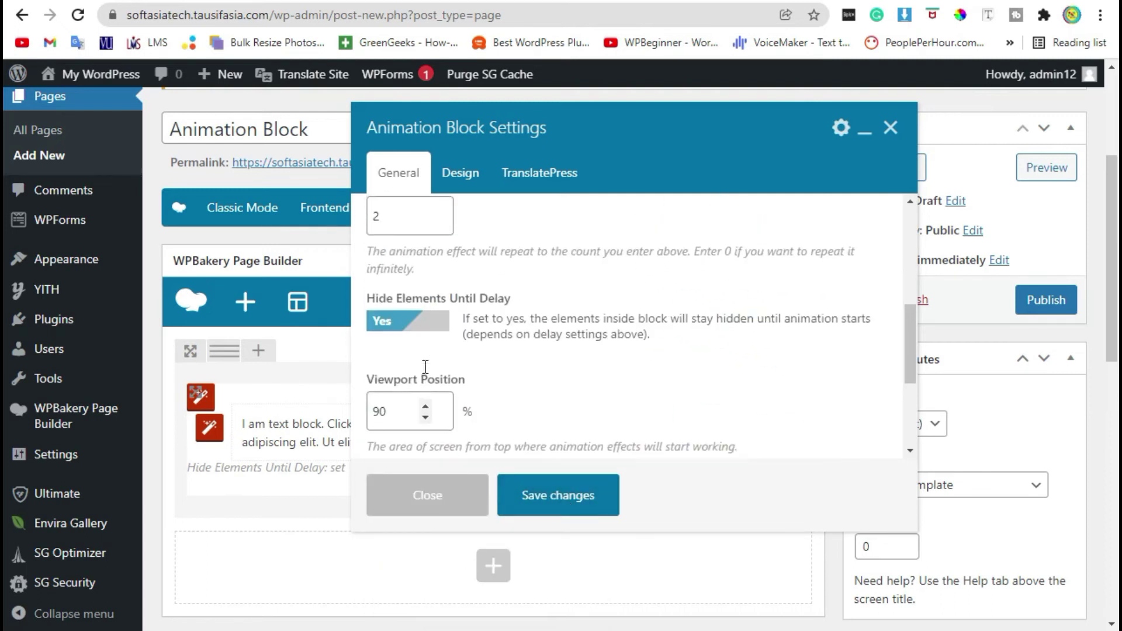
{"action": "left_click", "coordinate": [425, 309]}
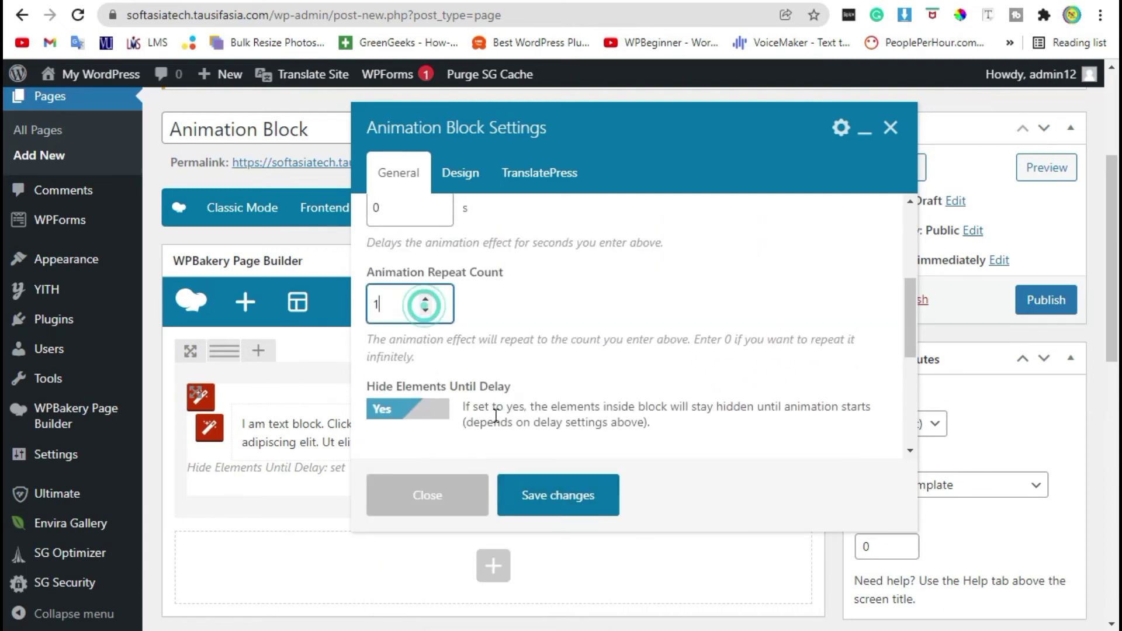
{"action": "left_click", "coordinate": [549, 504]}
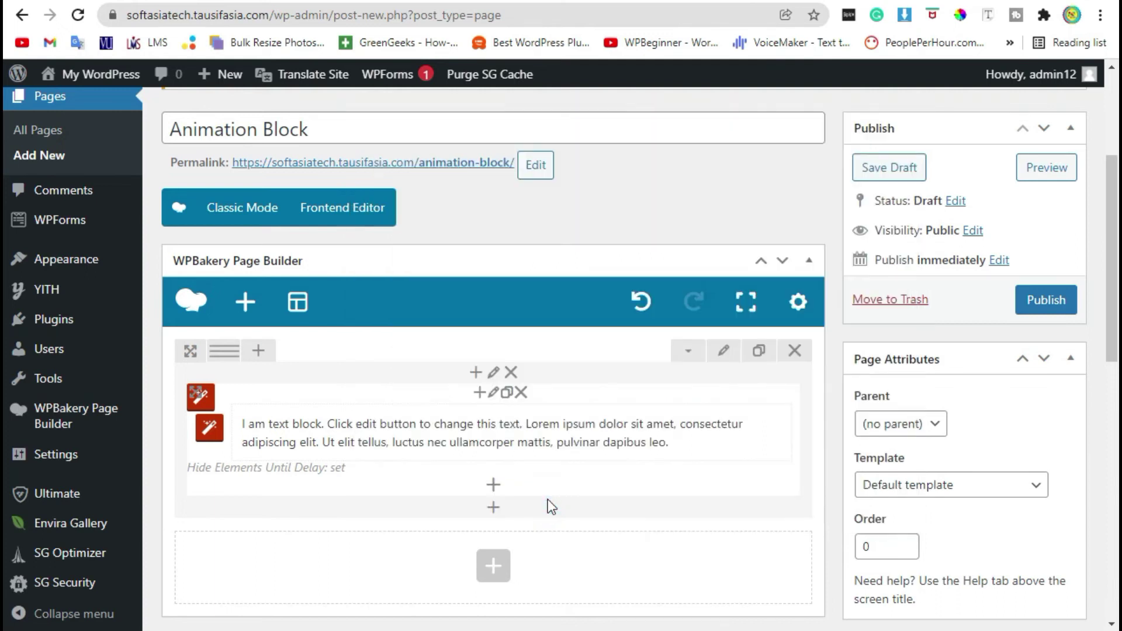
Add a Single Image element using the domed tower photo from the Media Library inside the Animation Block
{"action": "left_click", "coordinate": [492, 488]}
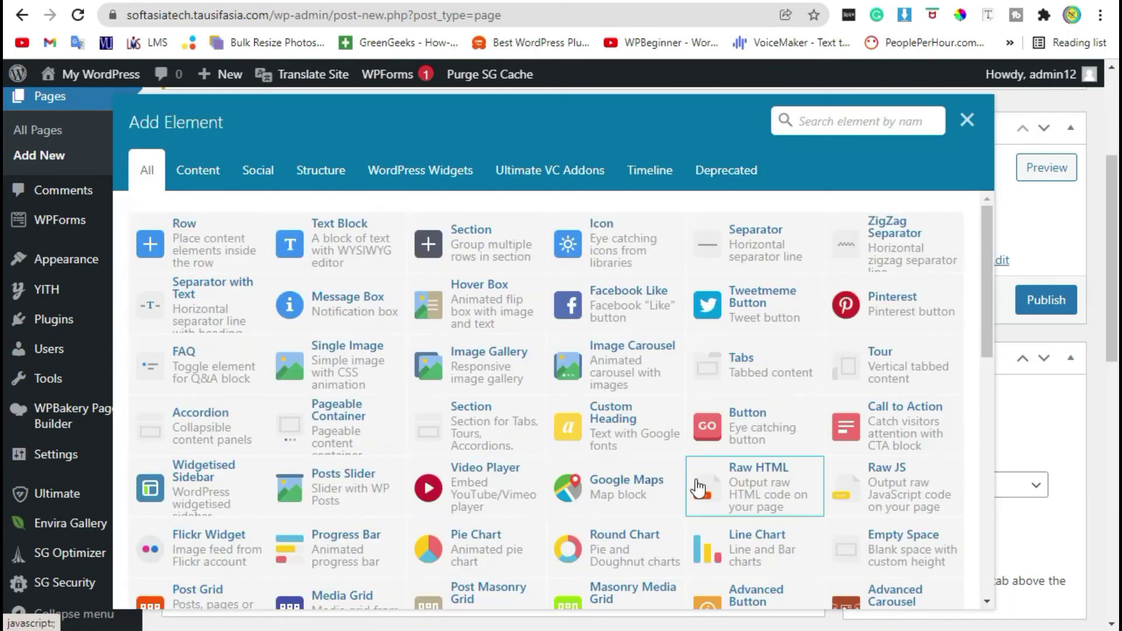
{"action": "left_click", "coordinate": [368, 361]}
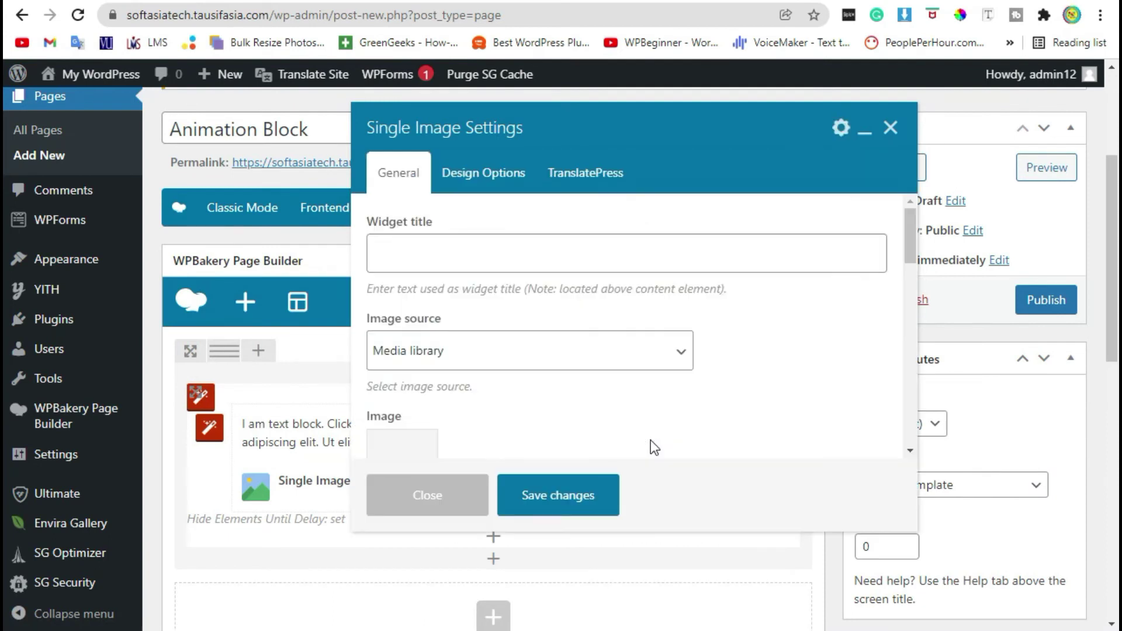
{"action": "scroll", "coordinate": [652, 446], "scroll_direction": "down", "scroll_amount": 2}
{"action": "left_click", "coordinate": [391, 346]}
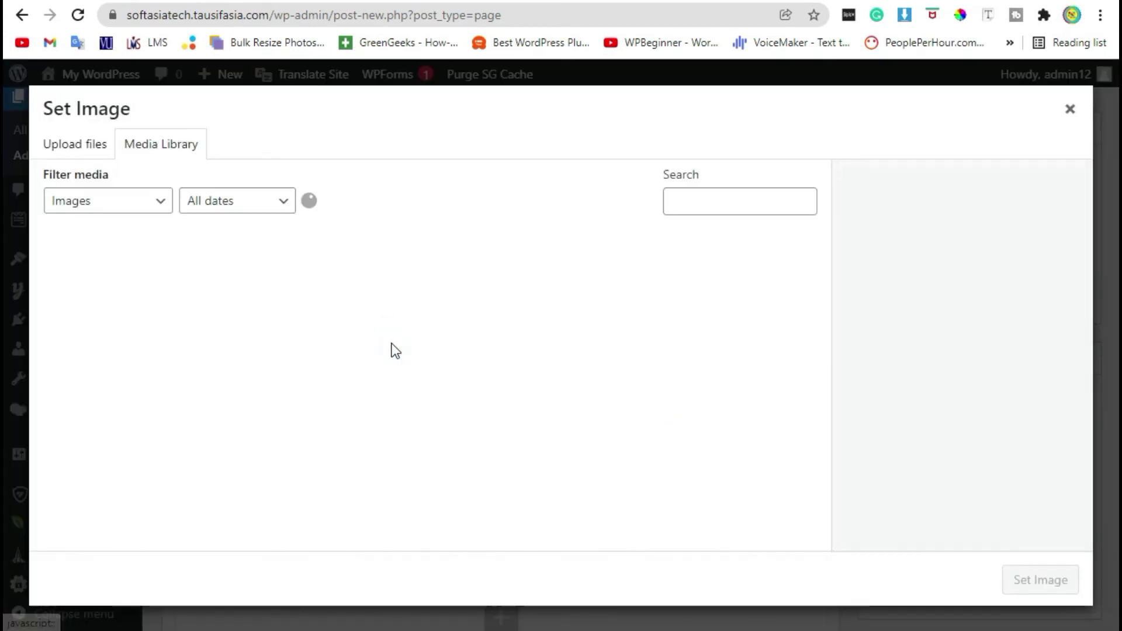
{"action": "left_click", "coordinate": [266, 407]}
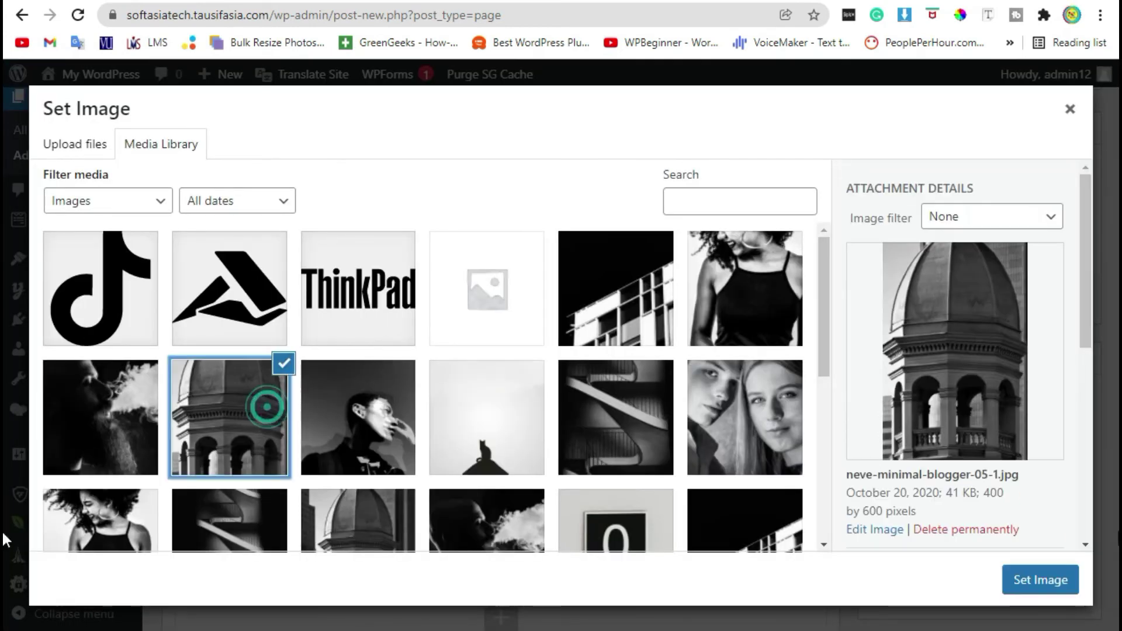
{"action": "left_click", "coordinate": [1031, 581]}
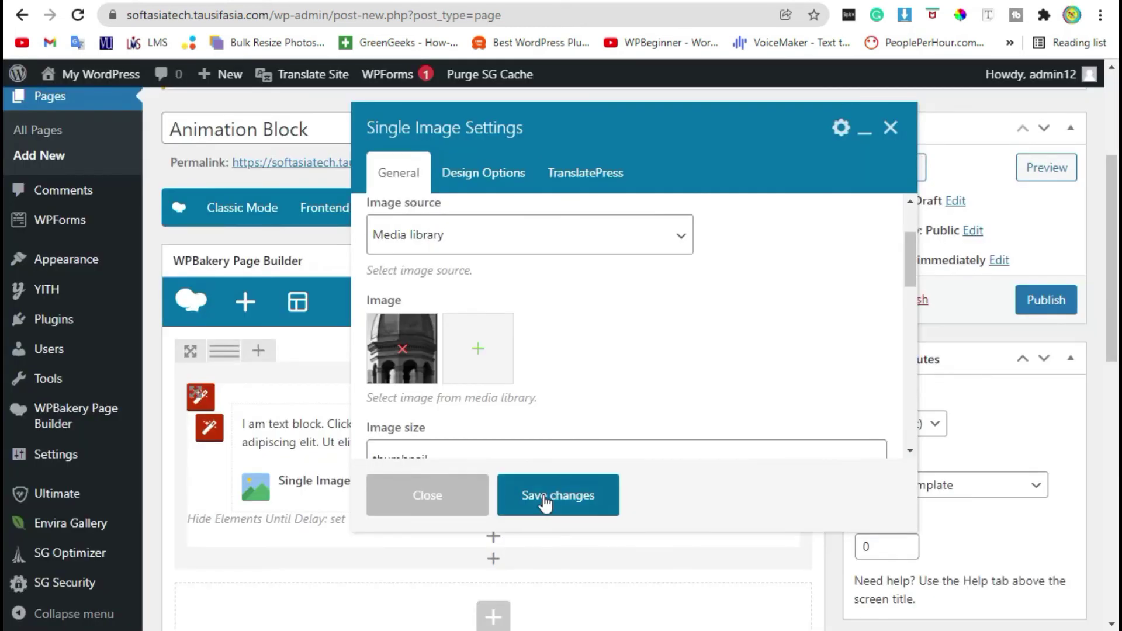
{"action": "left_click", "coordinate": [543, 501]}
{"action": "scroll", "coordinate": [602, 468], "scroll_direction": "down", "scroll_amount": 2}
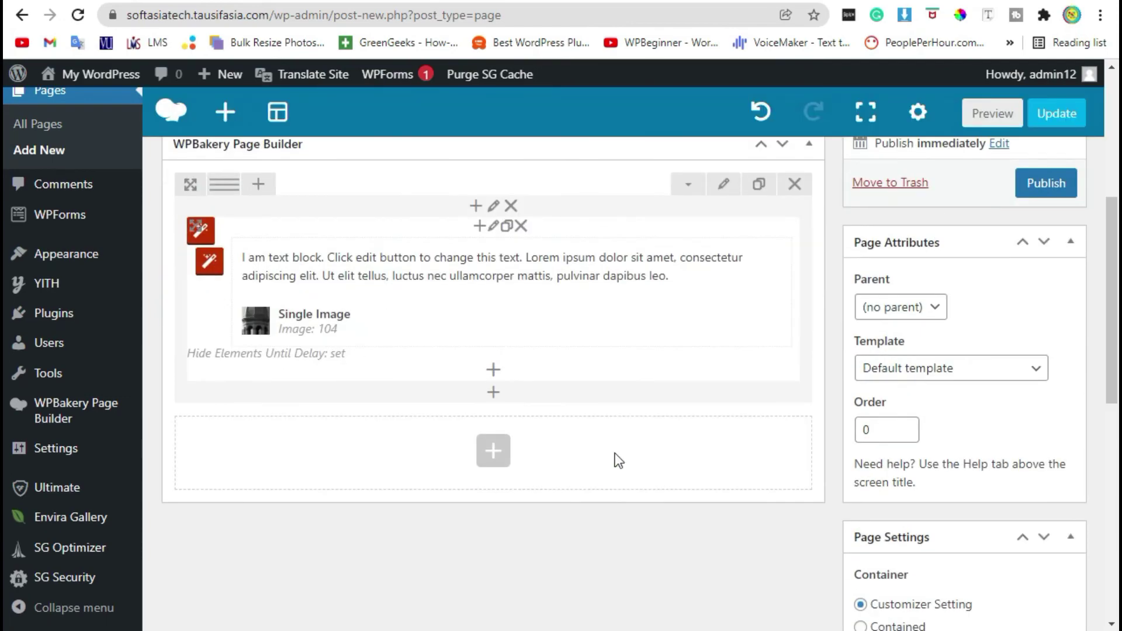